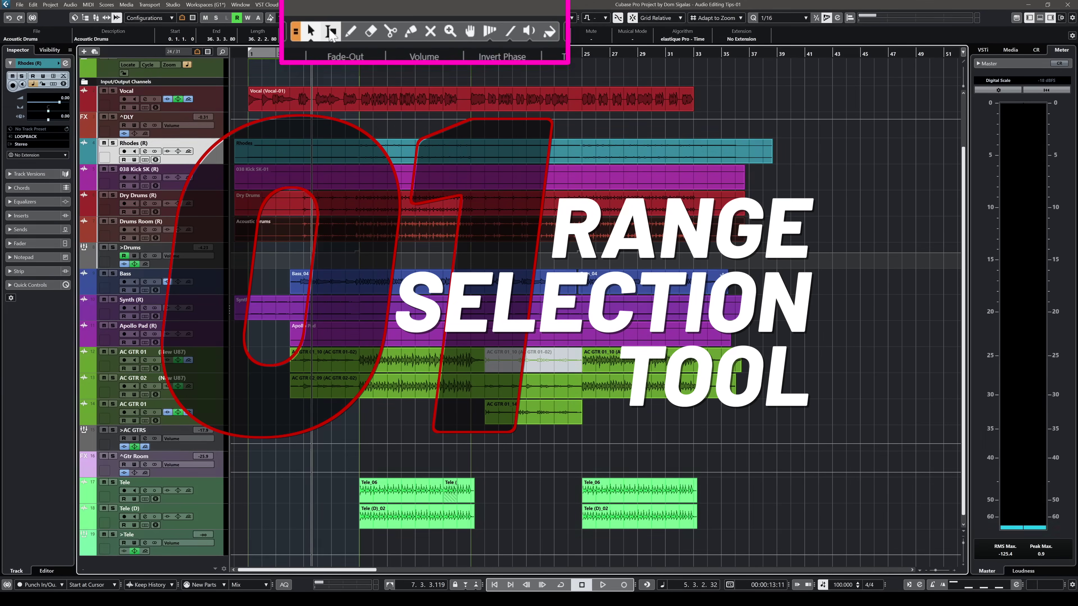
- Switch to the Range Selection tool, enable Combine Selection Tools, and mark a range on Rhodes from bar 9
click(331, 32)
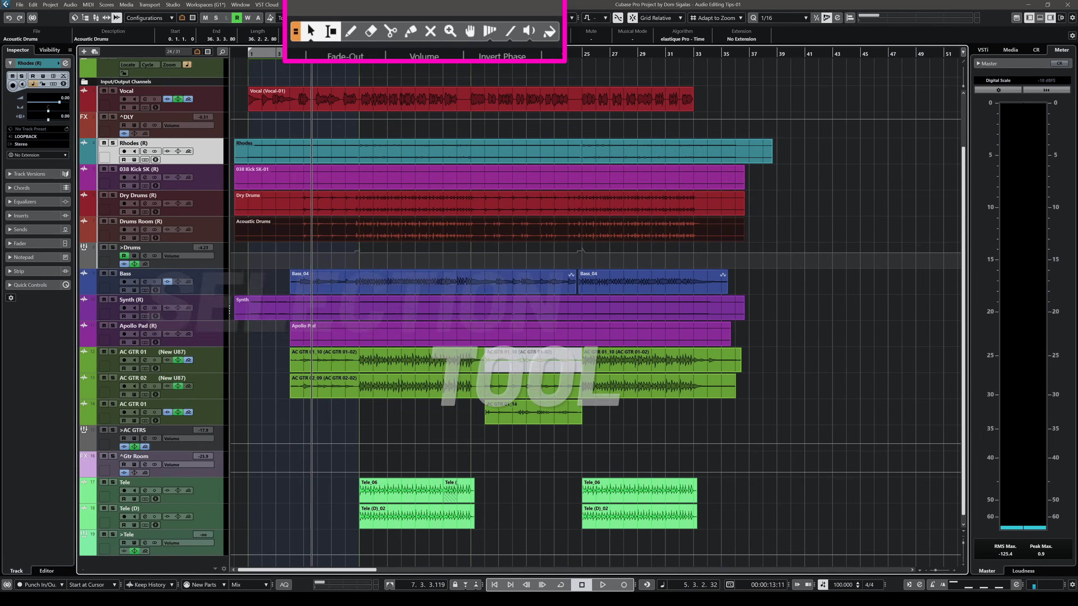
click(330, 33)
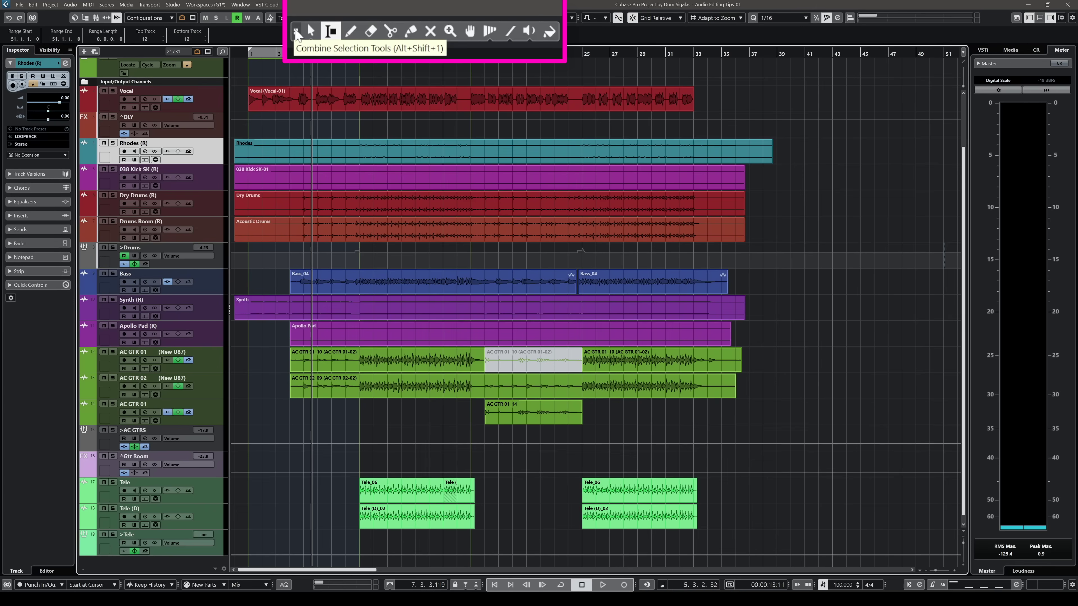
click(356, 17)
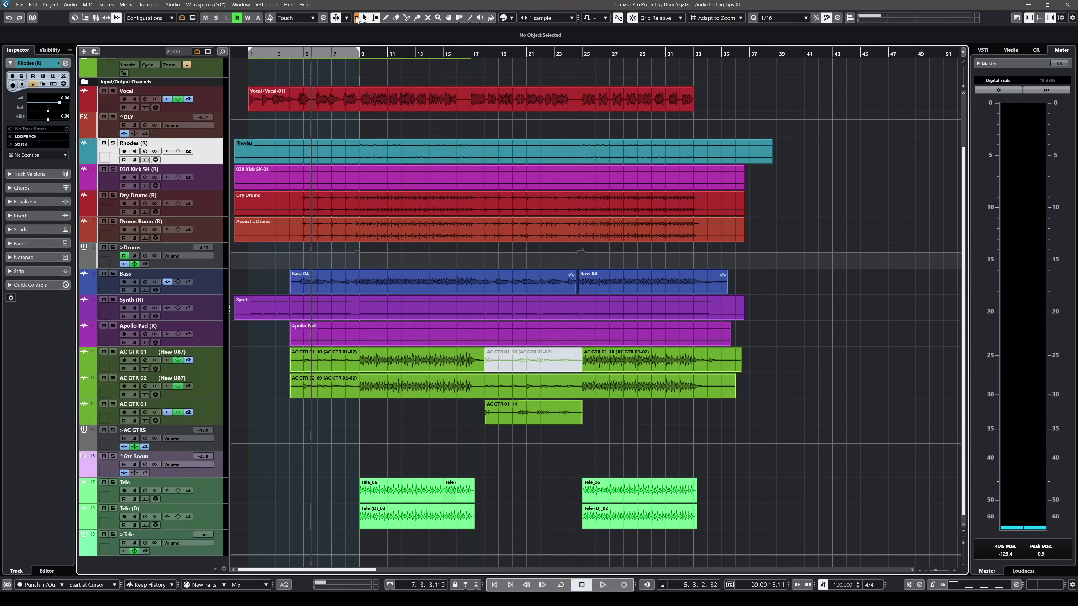
click(357, 157)
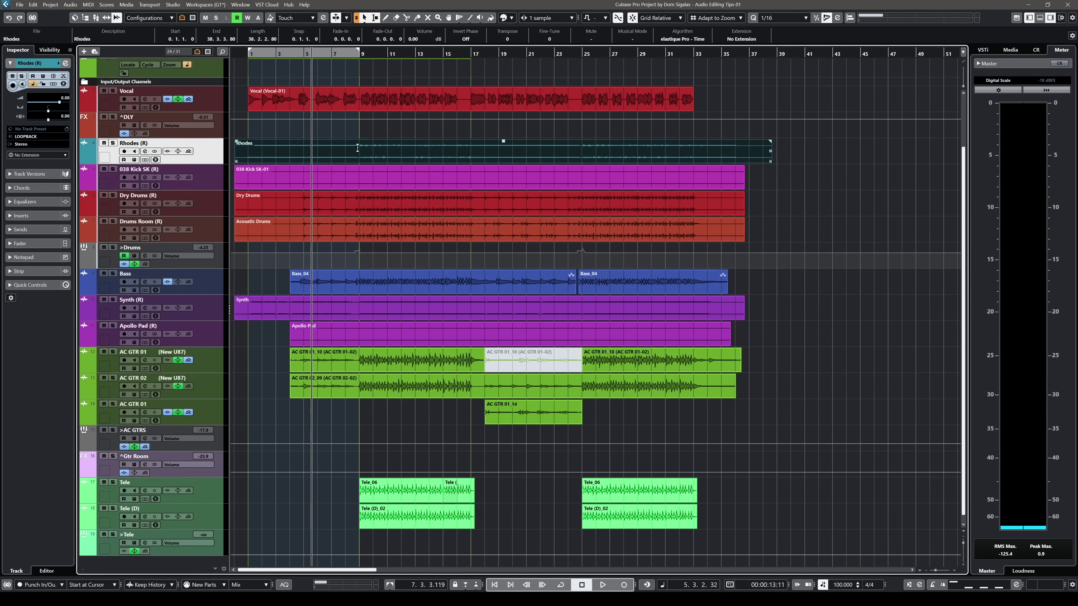
click(358, 145)
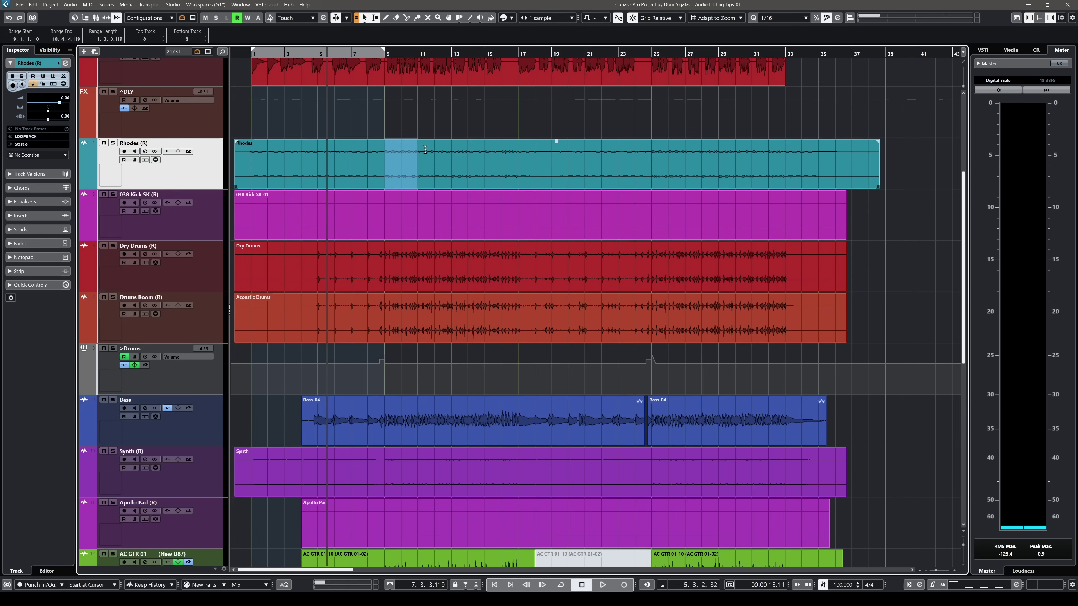
- Split Rhodes at the range edges, copy the Dry Drums slice to bar 11, and repeat the AC GTR 01 bar to bar 35
key(shift+x)
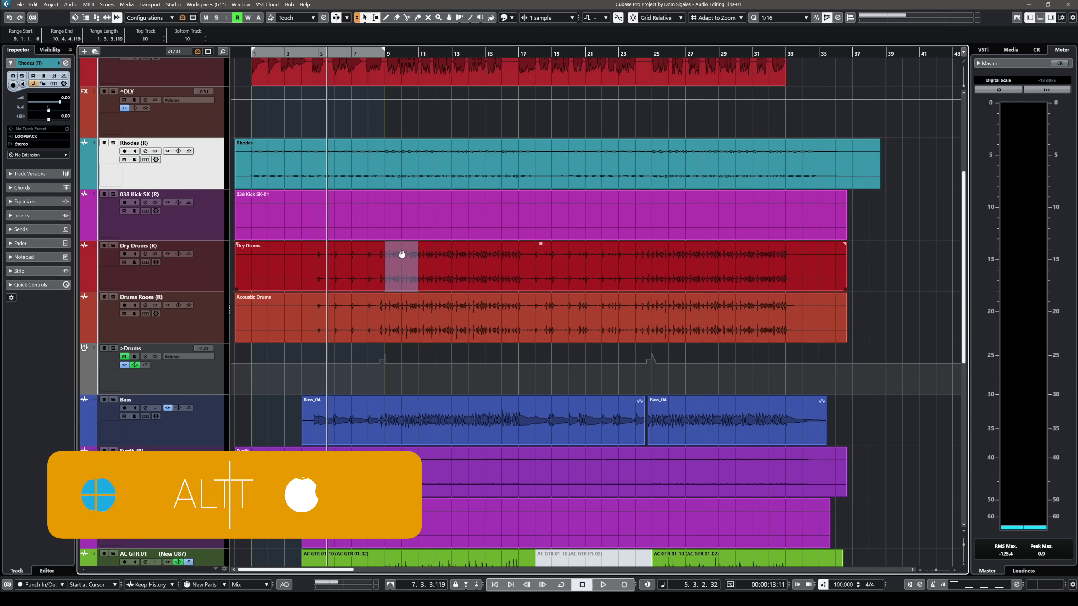
drag(403, 261, 538, 257)
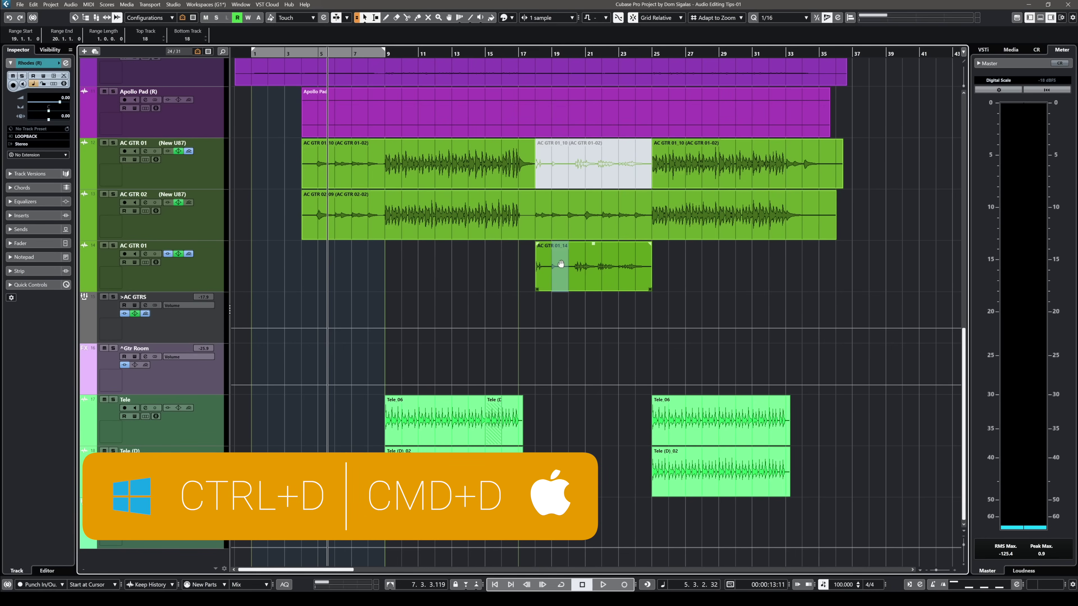
key(ctrl+d)
key(ctrl+d)
key(ctrl+d)
key(ctrl+d)
key(ctrl+d)
key(ctrl+d)
key(ctrl+d)
key(ctrl+d)
key(ctrl+d)
key(ctrl+d)
key(ctrl+d)
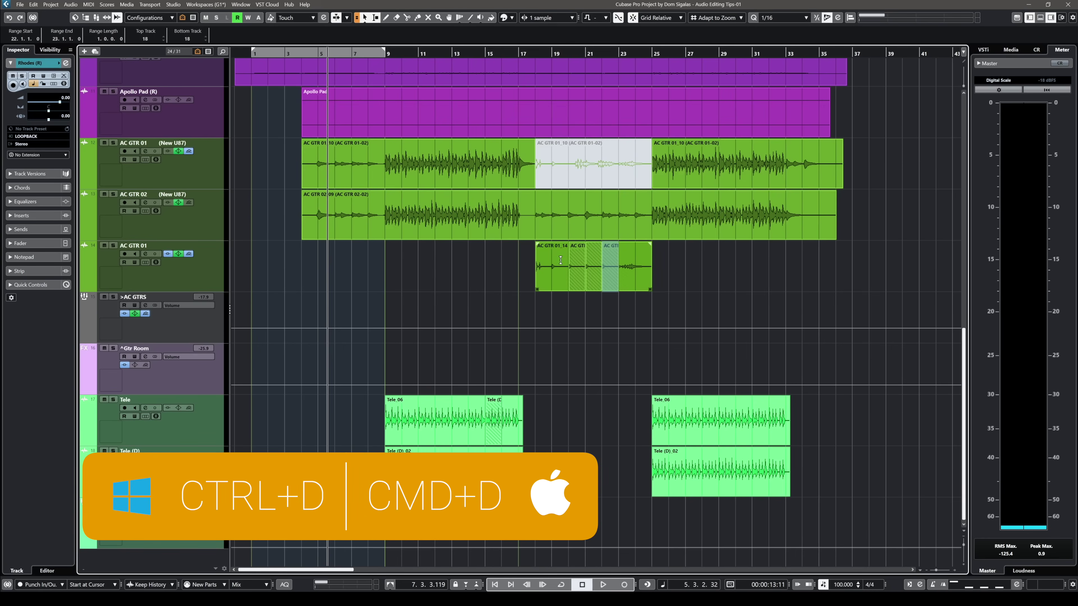
key(ctrl+d)
key(ctrl+d)
key(ctrl+d)
key(ctrl+d)
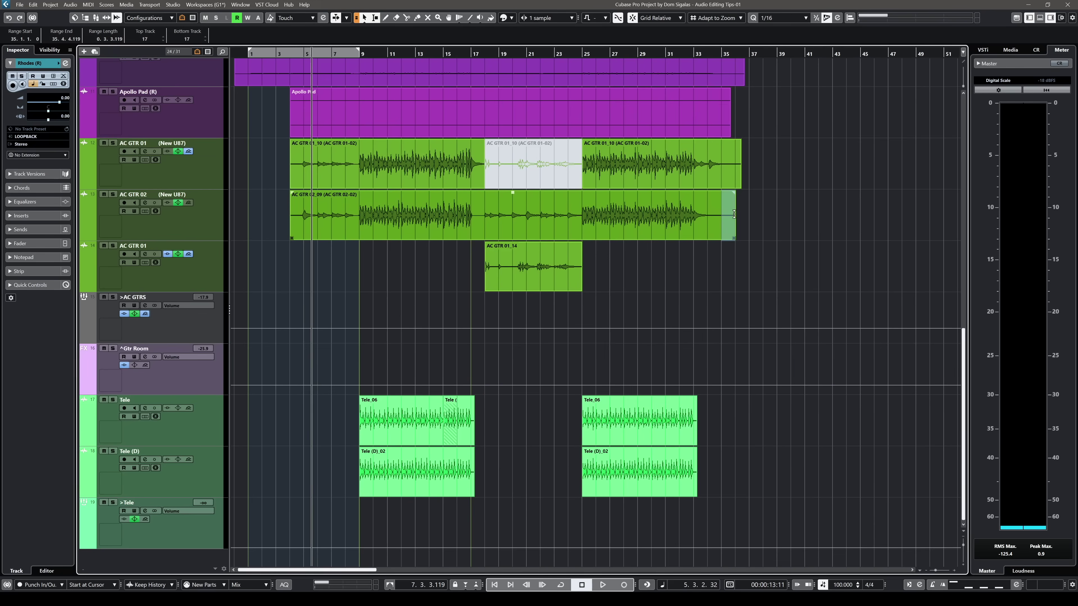
- Zoom in around bar 35 and delete the tail of the AC GTR 02 event
key(h)
key(h)
key(g)
key(g)
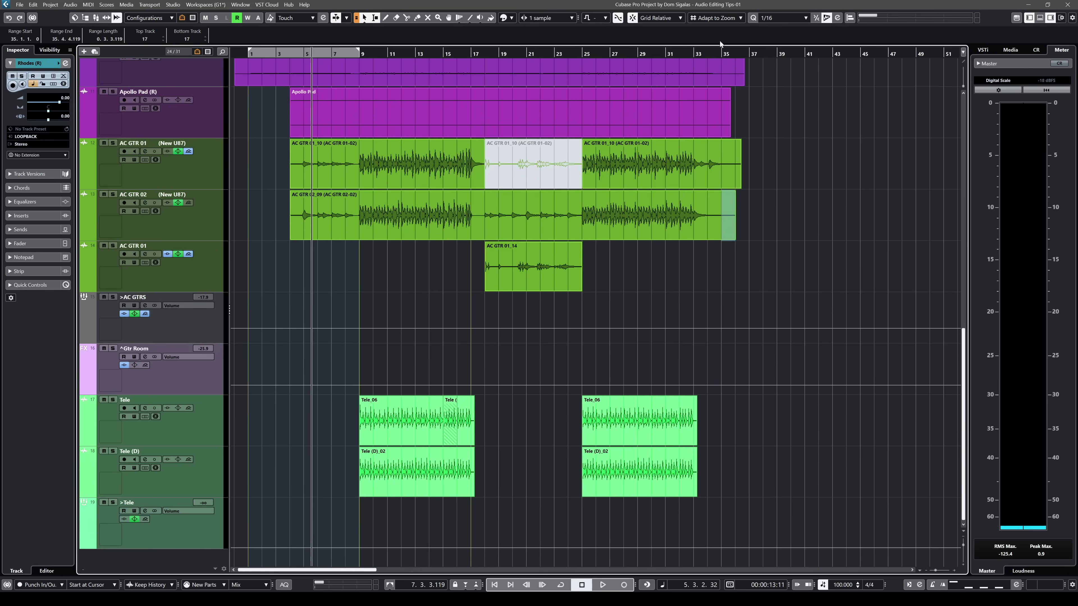
click(736, 53)
key(h)
key(h)
key(h)
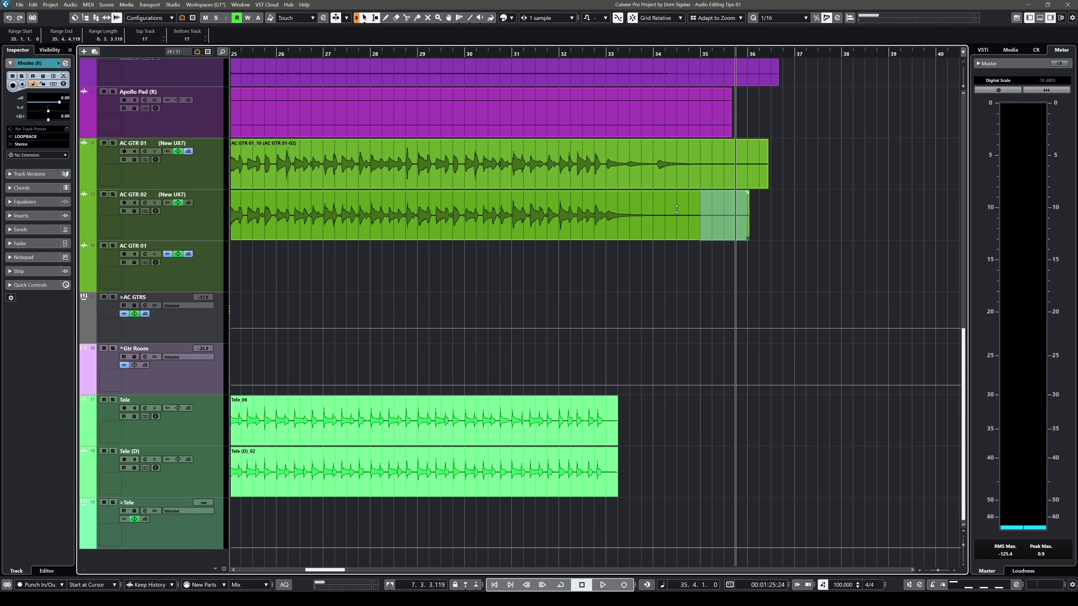
click(688, 211)
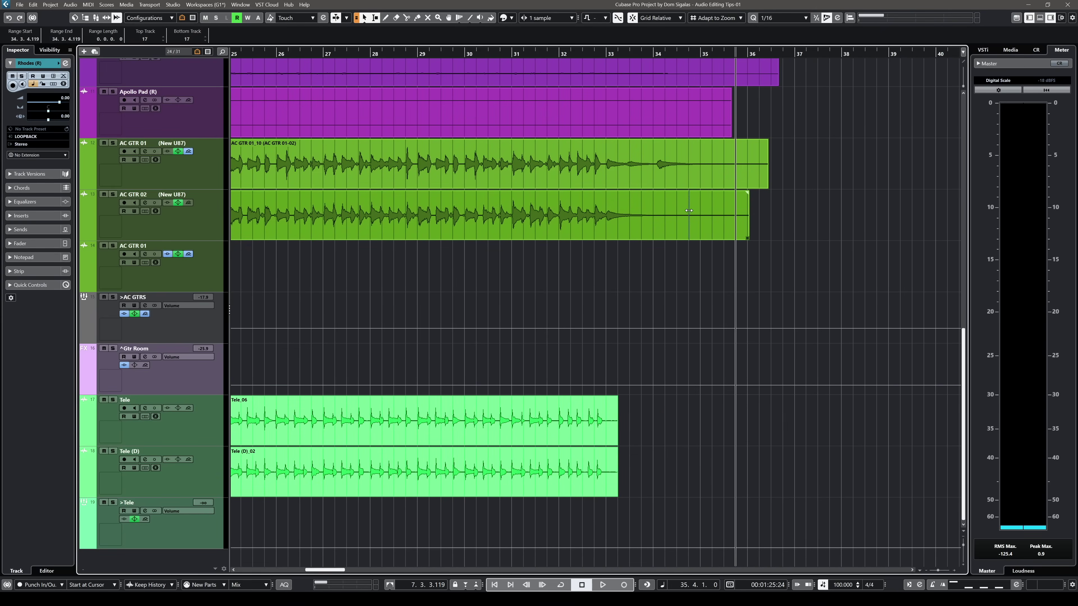
drag(700, 211, 771, 211)
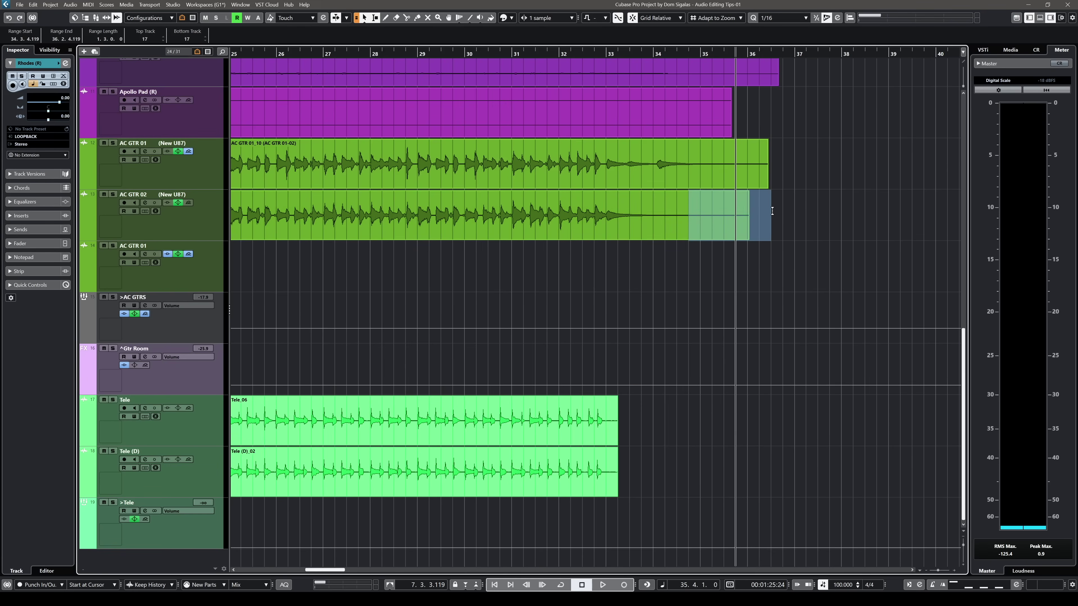
key(Delete)
- Delete the tails of the AC GTR 01, Tele and Tele (D) events
drag(735, 164, 793, 164)
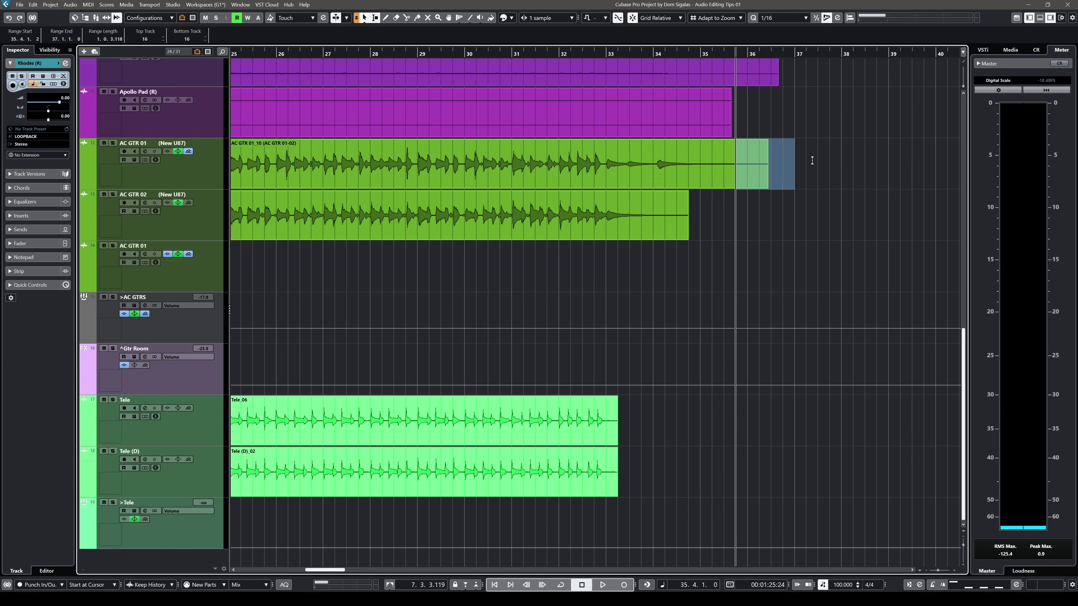
key(Delete)
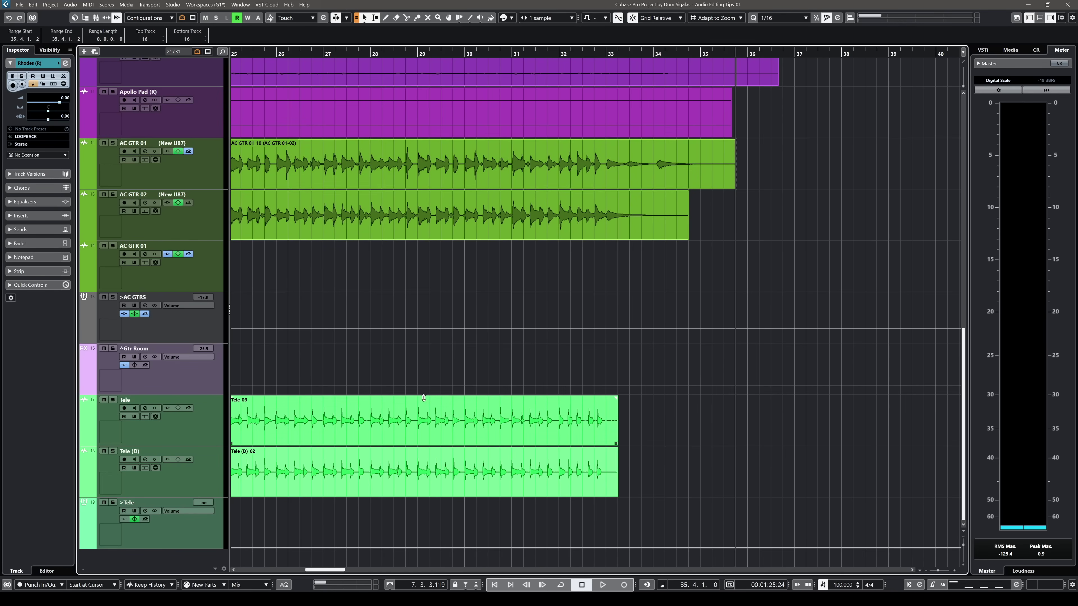
drag(604, 414, 629, 427)
key(Delete)
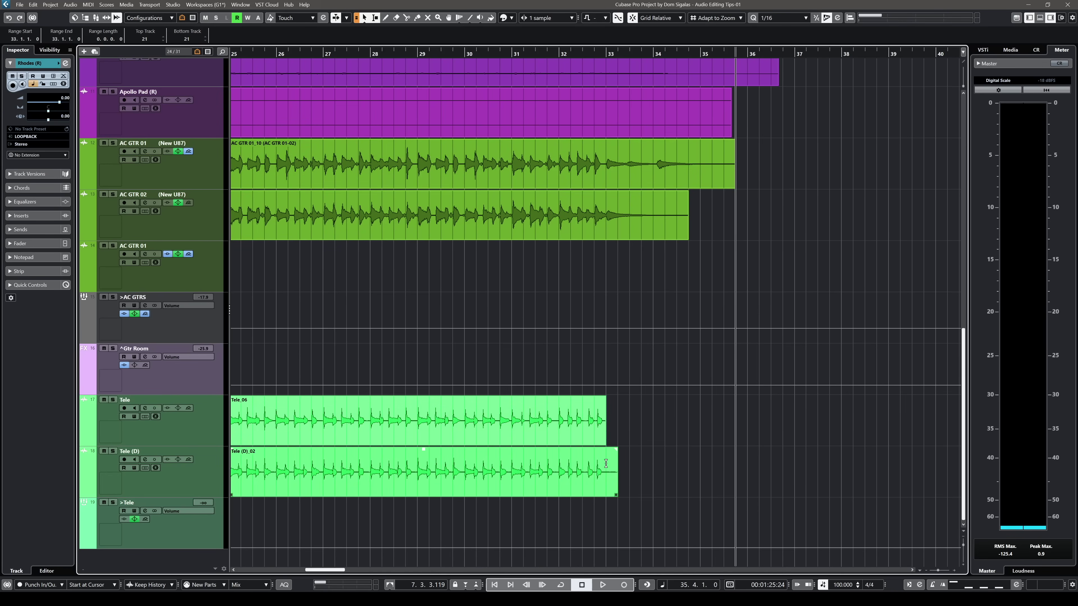
drag(606, 463, 651, 469)
key(Delete)
key(g)
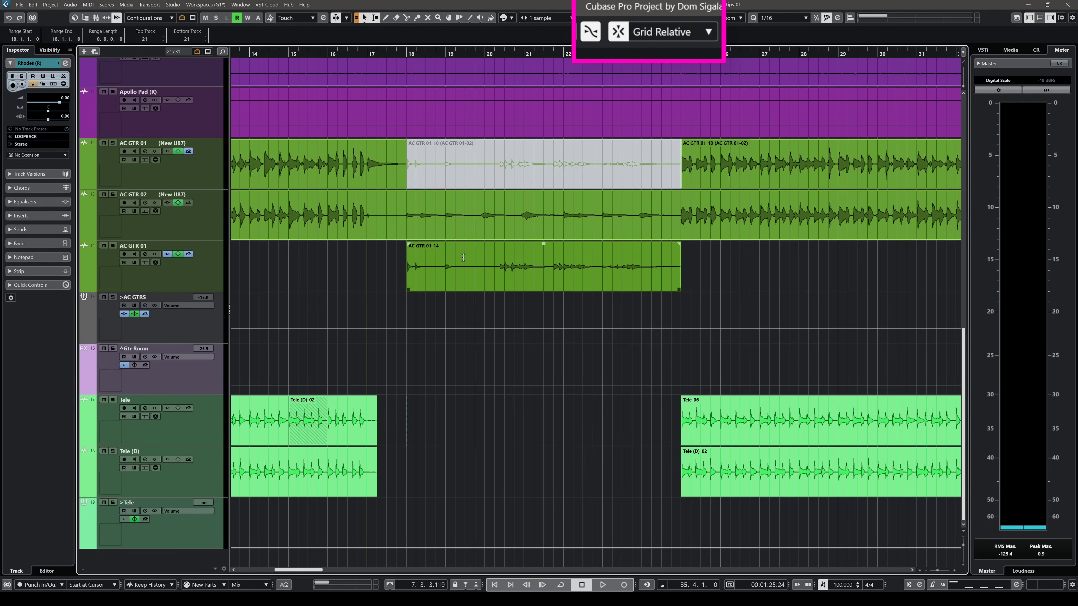
- Zoom in around bar 19.3 and mark a short range on AC GTR 01_14 starting at 19.3
drag(471, 258, 495, 259)
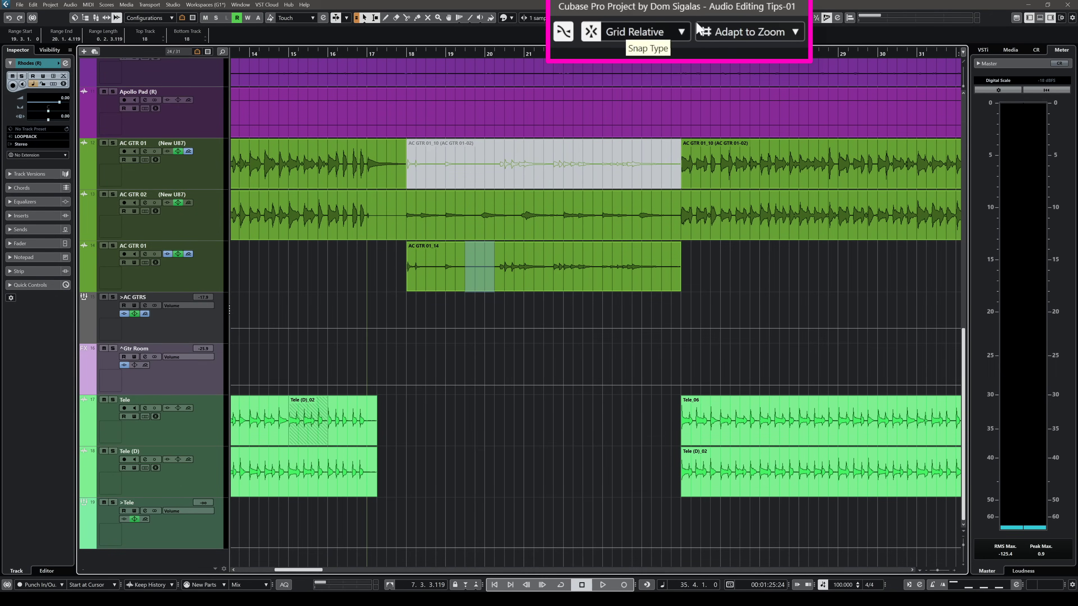
click(464, 257)
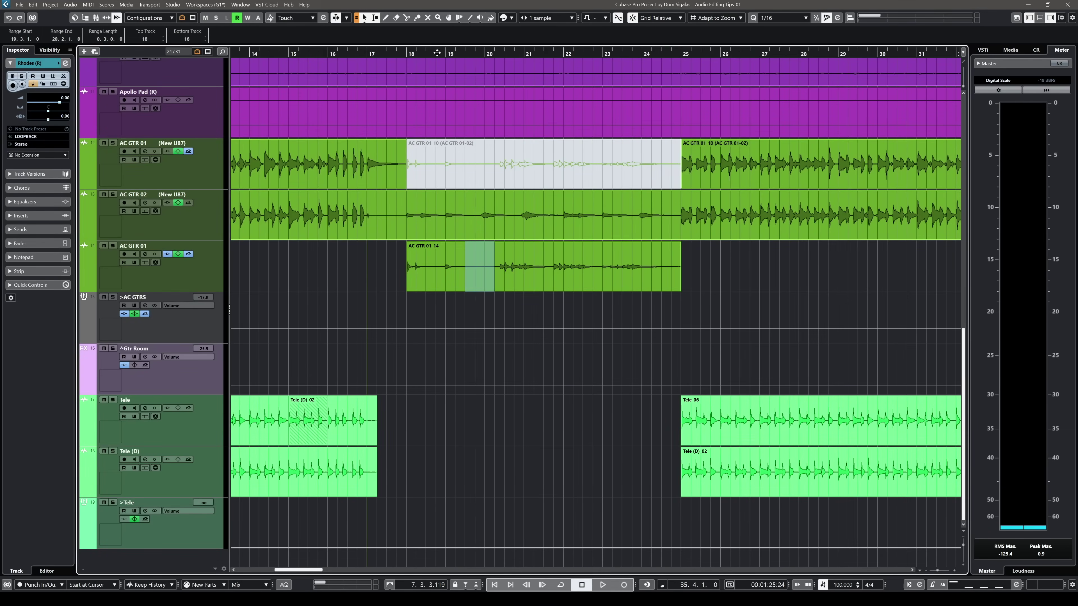
drag(462, 54, 596, 91)
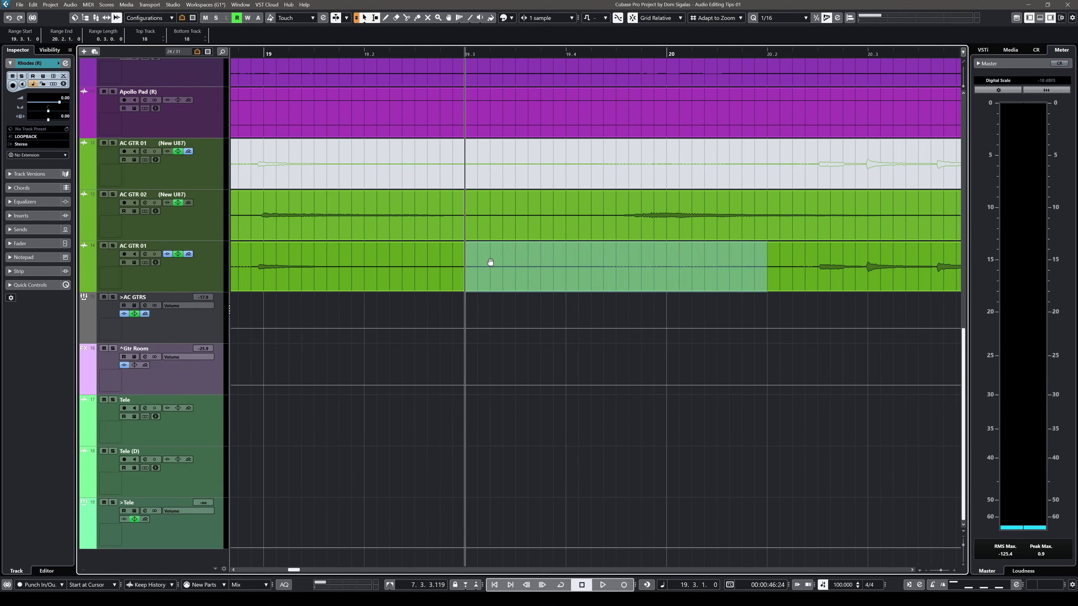
click(466, 252)
drag(465, 253, 519, 254)
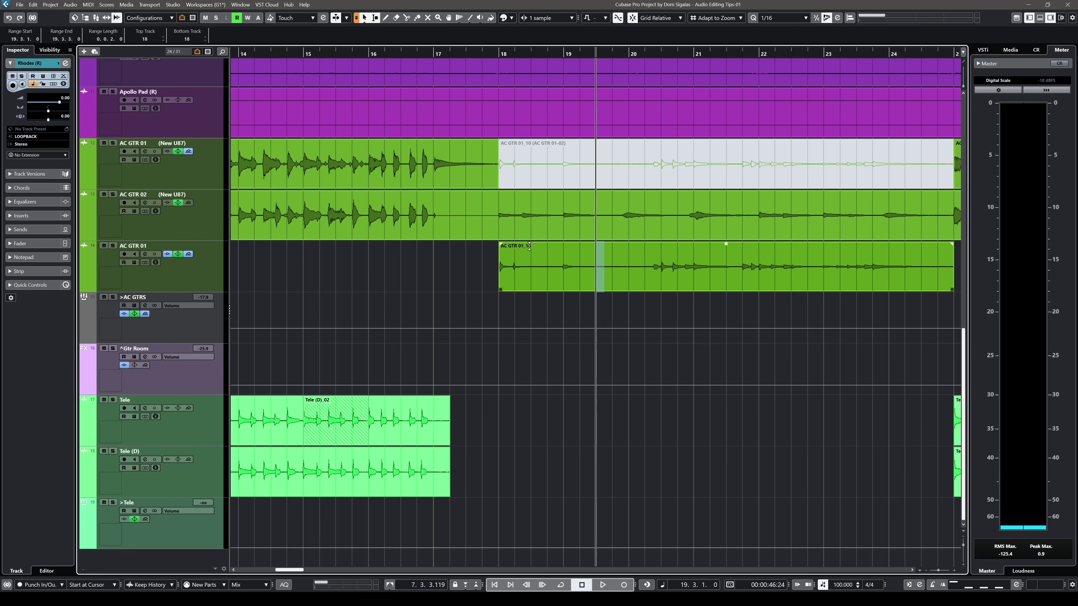
- Toggle snapping with J and cut a short gap out of AC GTR 01_14 just after bar 19
key(j)
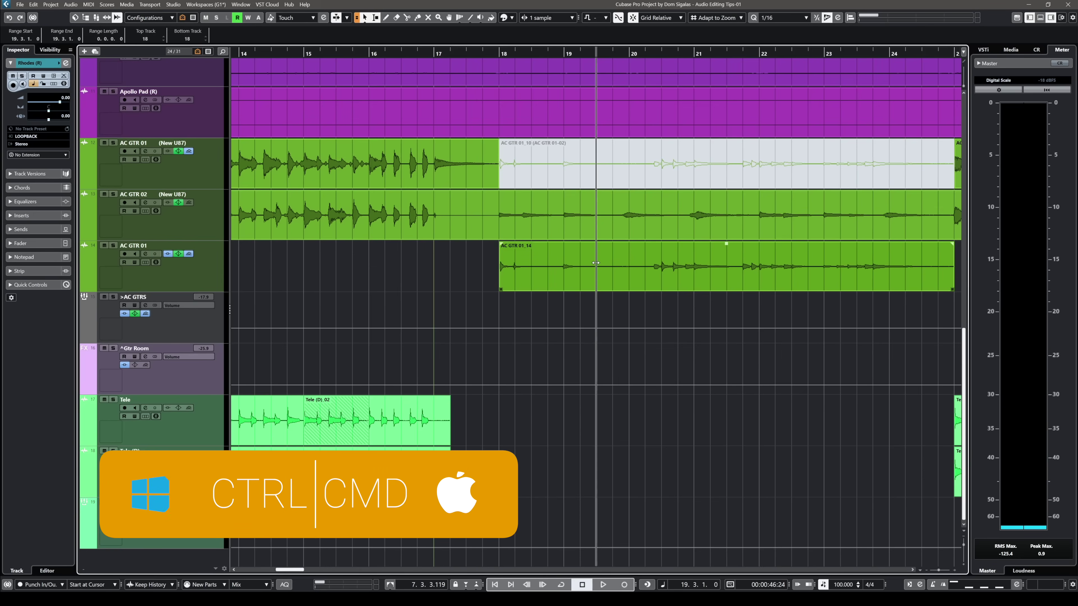
drag(595, 263, 611, 261)
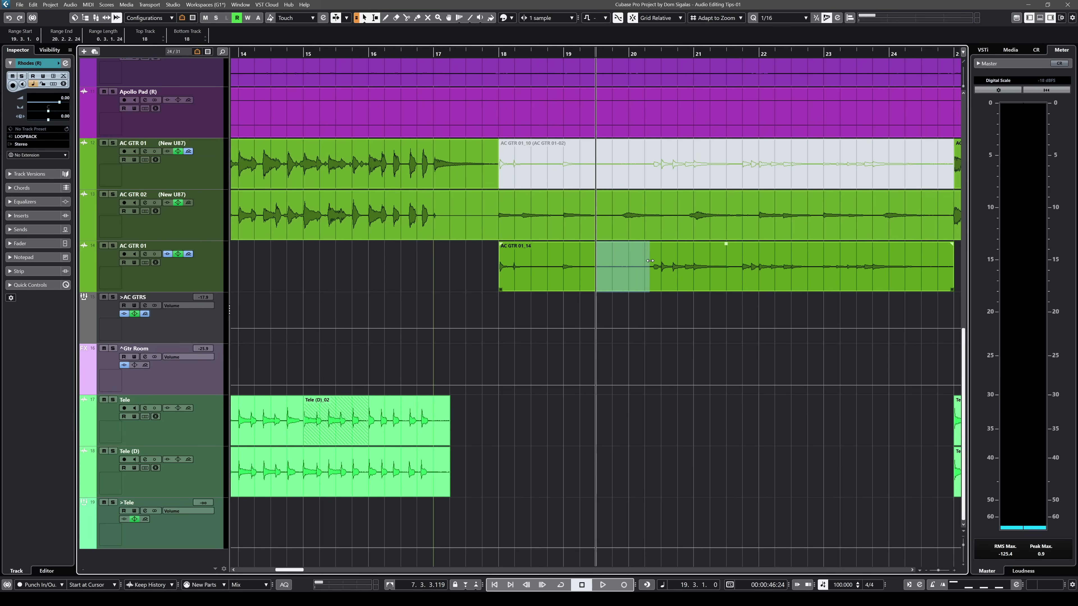
key(Delete)
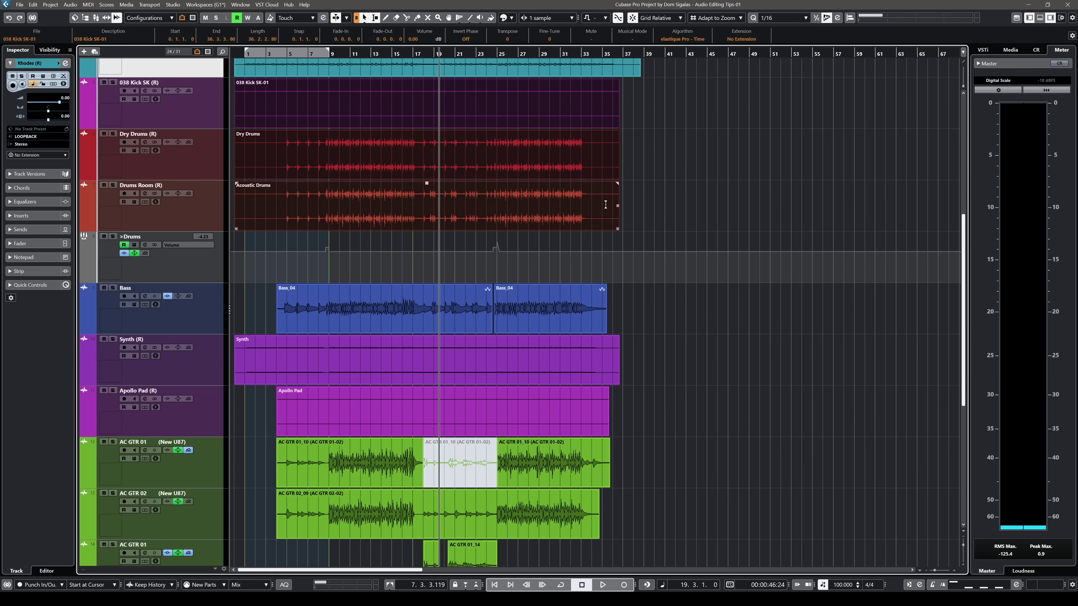
- Select the 038 Kick SK, Dry Drums and Drums Room events near bar 35 and drag a shared fade-out
key(2)
click(654, 153)
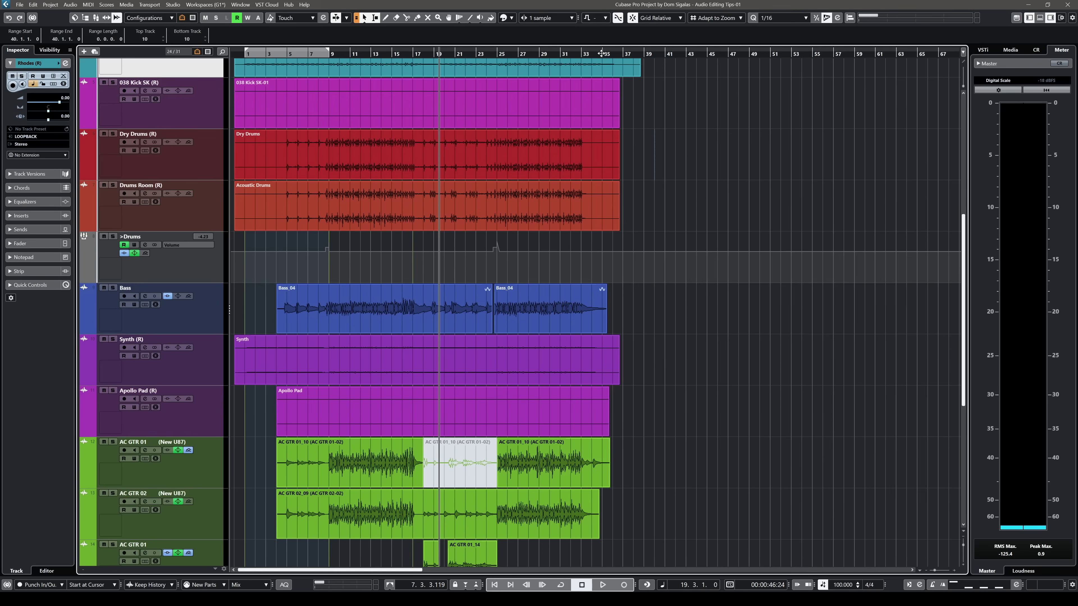
click(601, 53)
ctrl+scroll(602, 60, up, 1)
drag(613, 166, 602, 96)
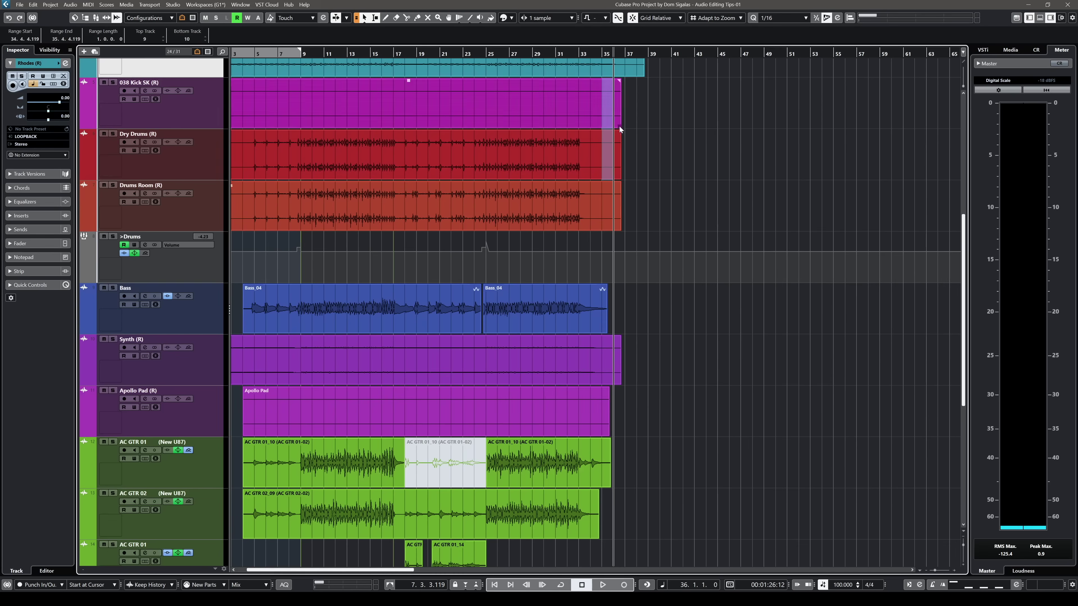
click(649, 202)
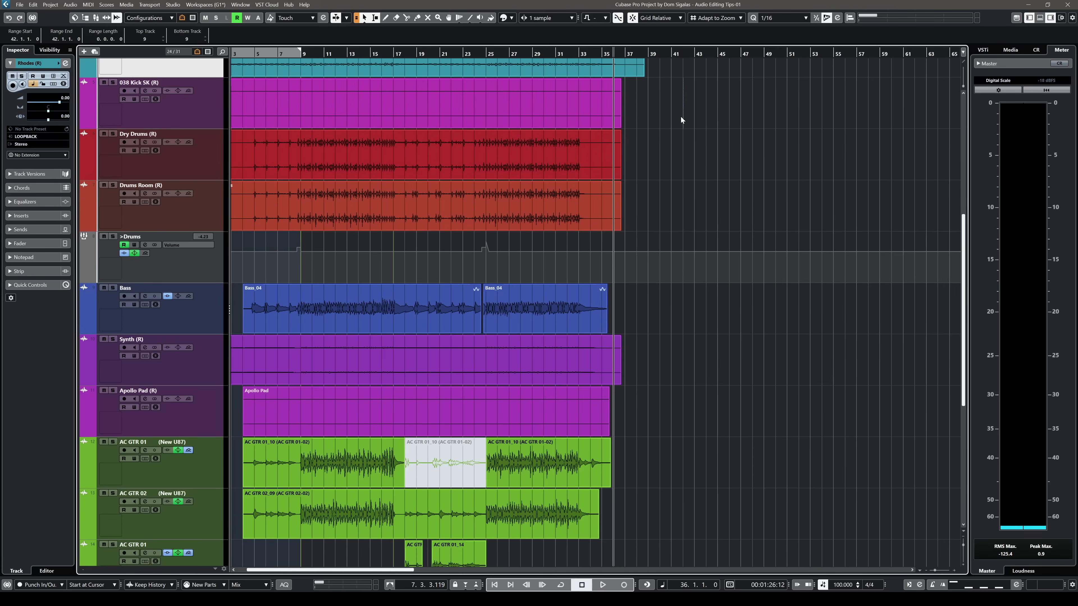
drag(680, 116, 581, 216)
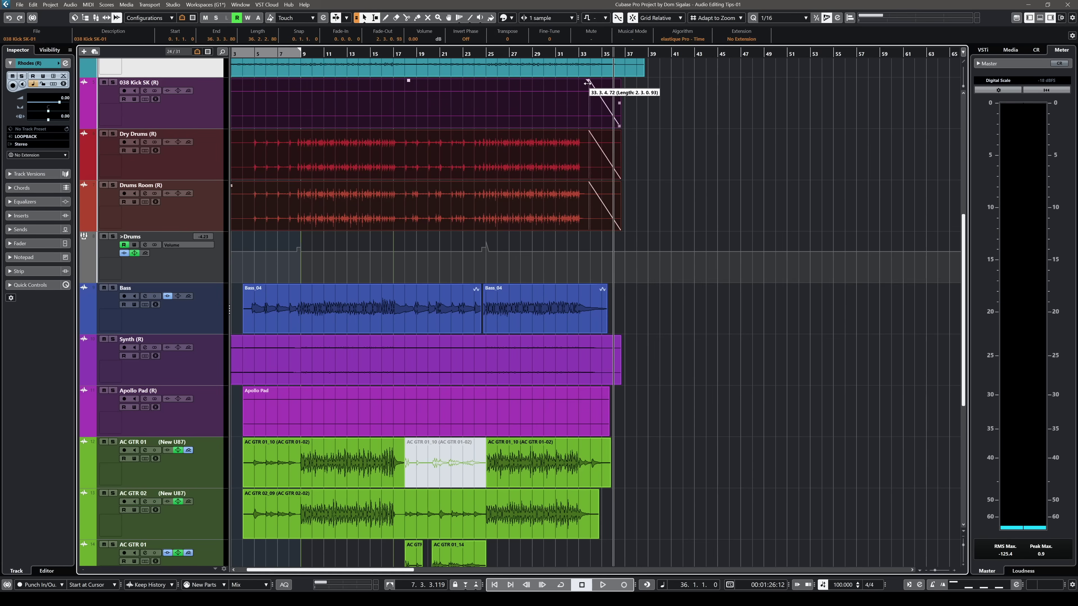
drag(606, 85, 600, 88)
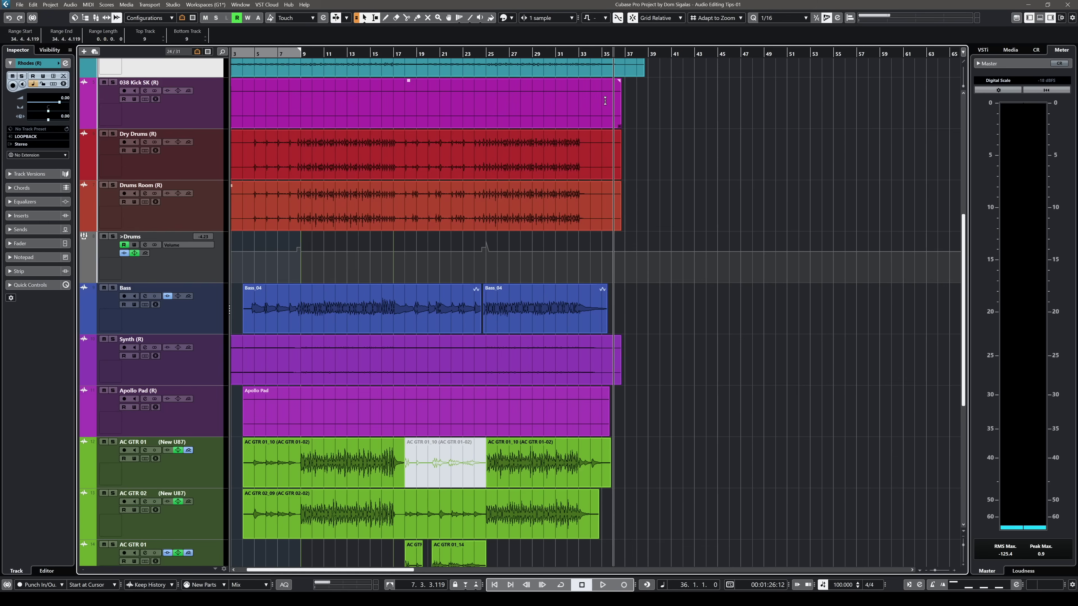
- Fade out the drum, bass, synth, pad and guitar events to the song's end, then range-select bars 1–2 on the drums
drag(612, 116, 652, 210)
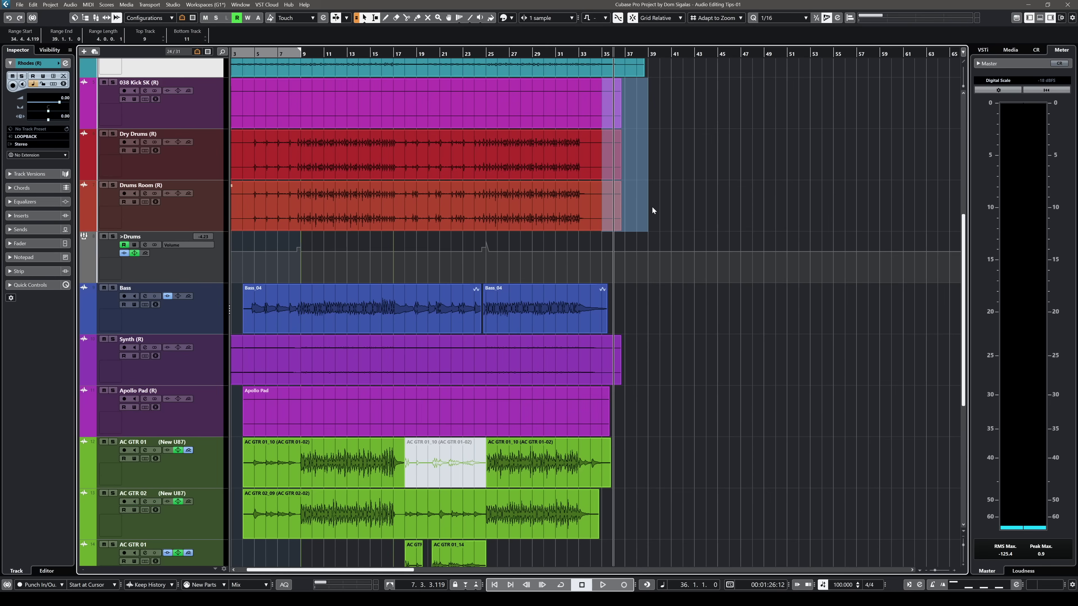
key(a)
click(671, 208)
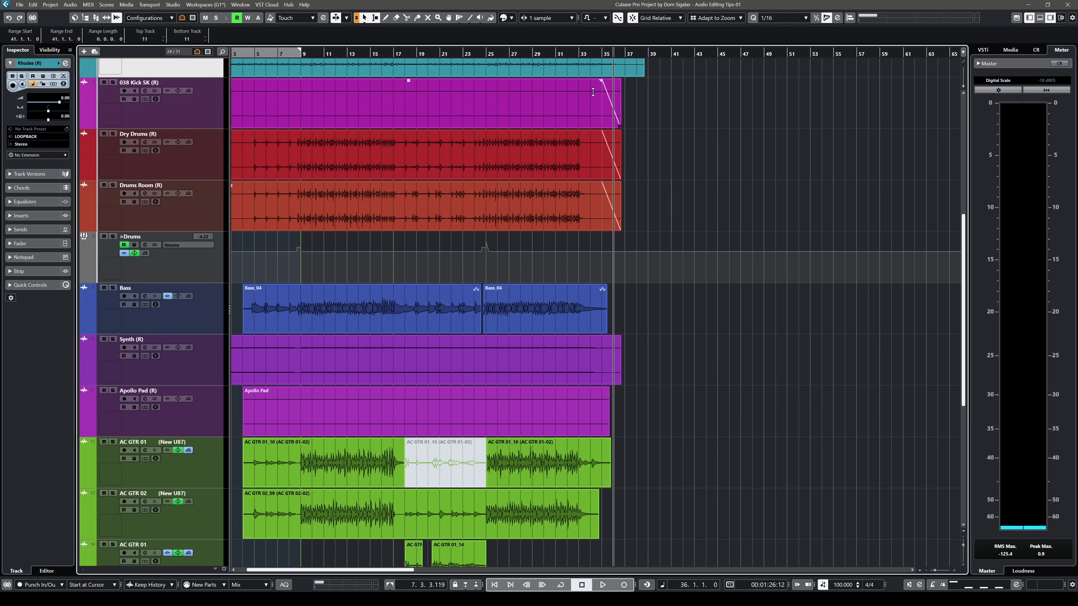
drag(601, 91, 690, 517)
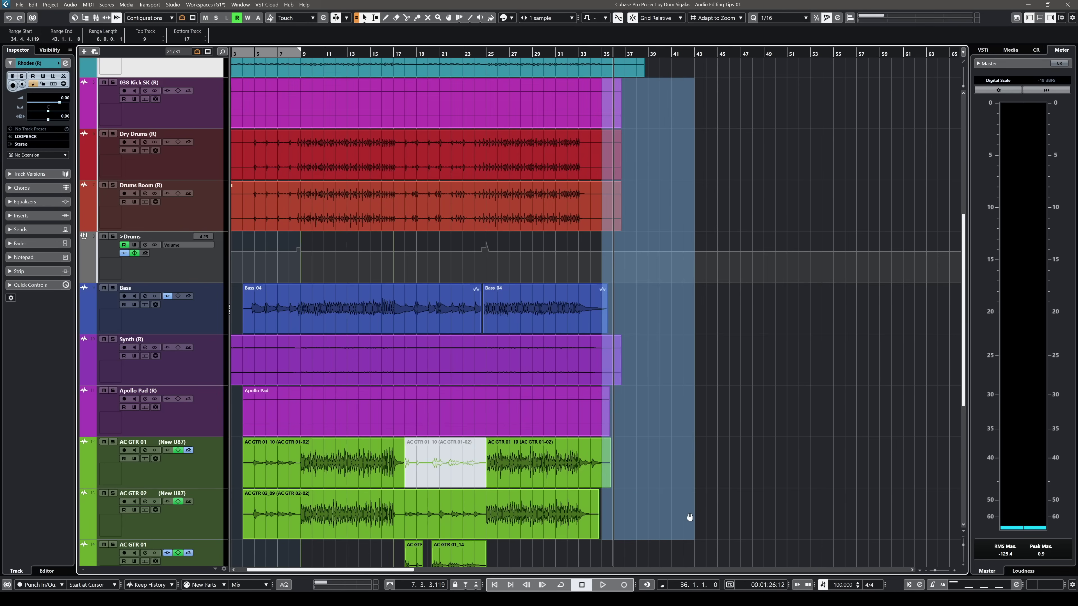
key(a)
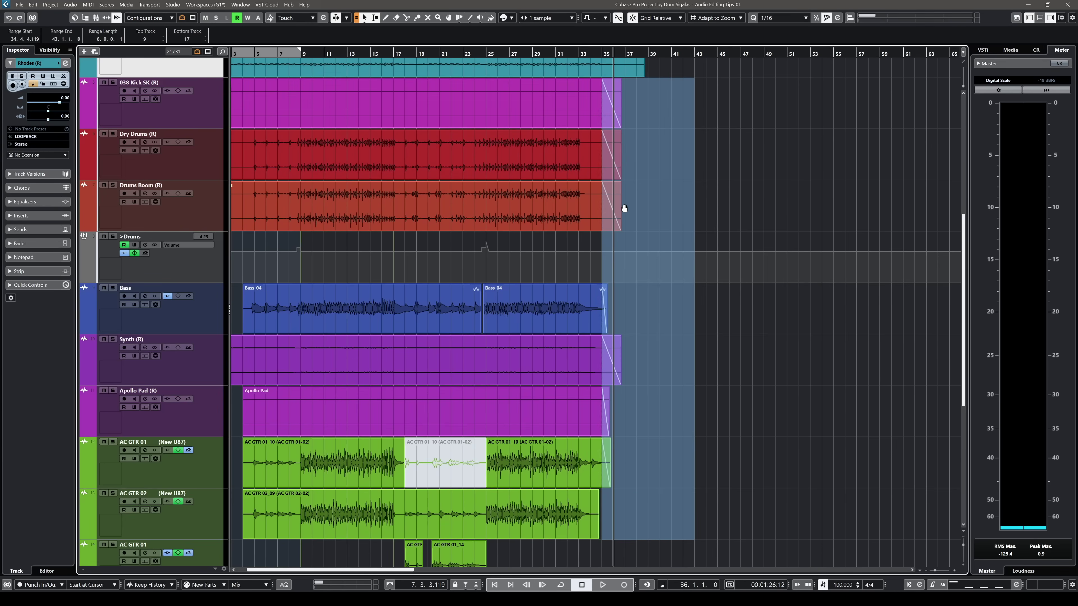
key(g)
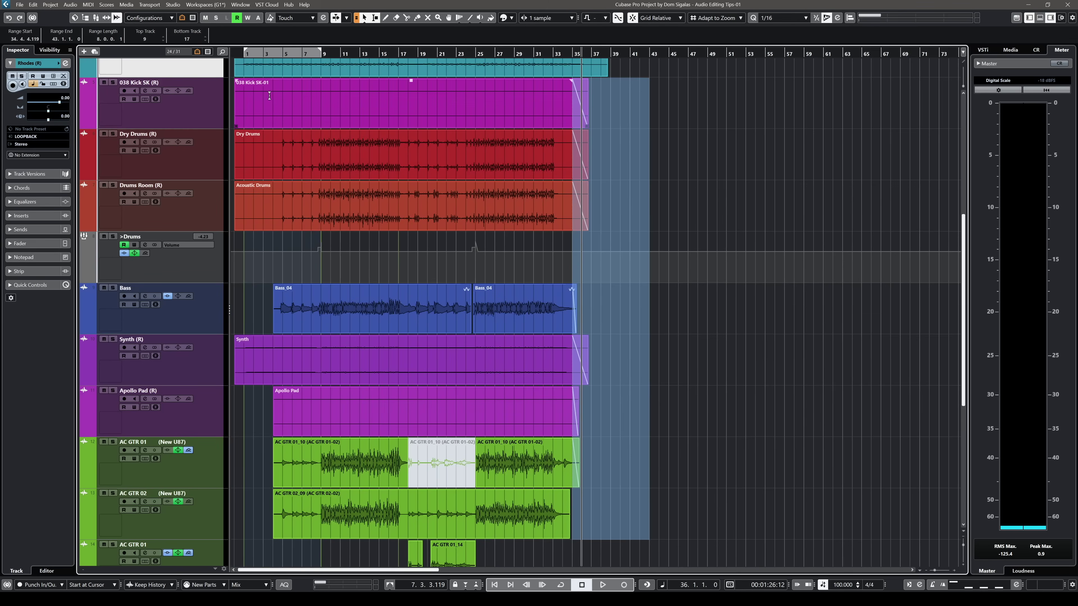
drag(254, 92, 229, 154)
- Fade in bars 1–2 from the drums down to Apollo Pad, then play from the CHORUS marker
drag(224, 316, 212, 420)
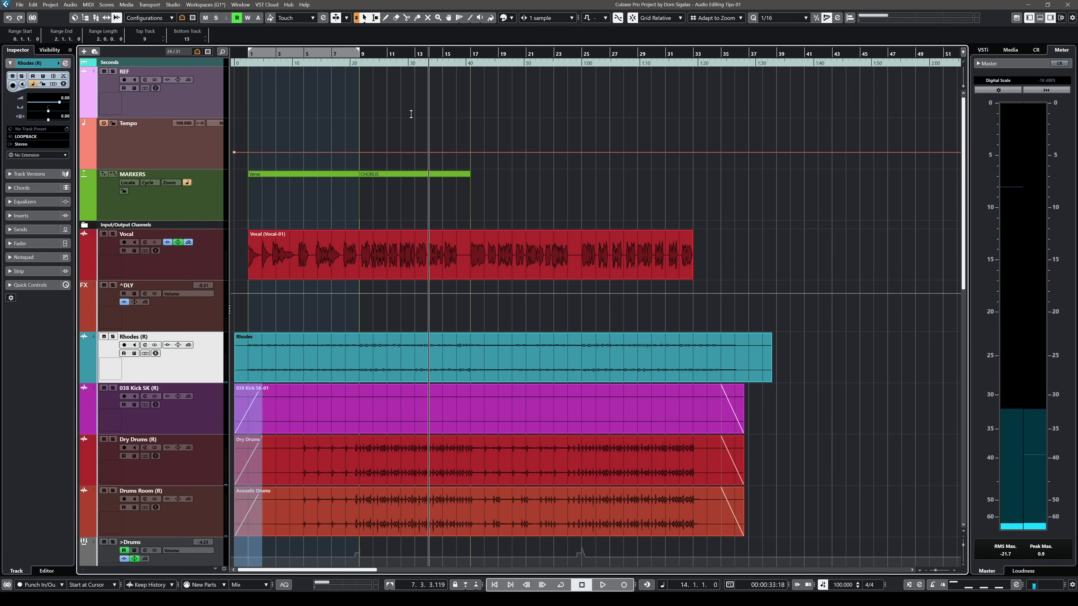
key(shift+b)
key(space)
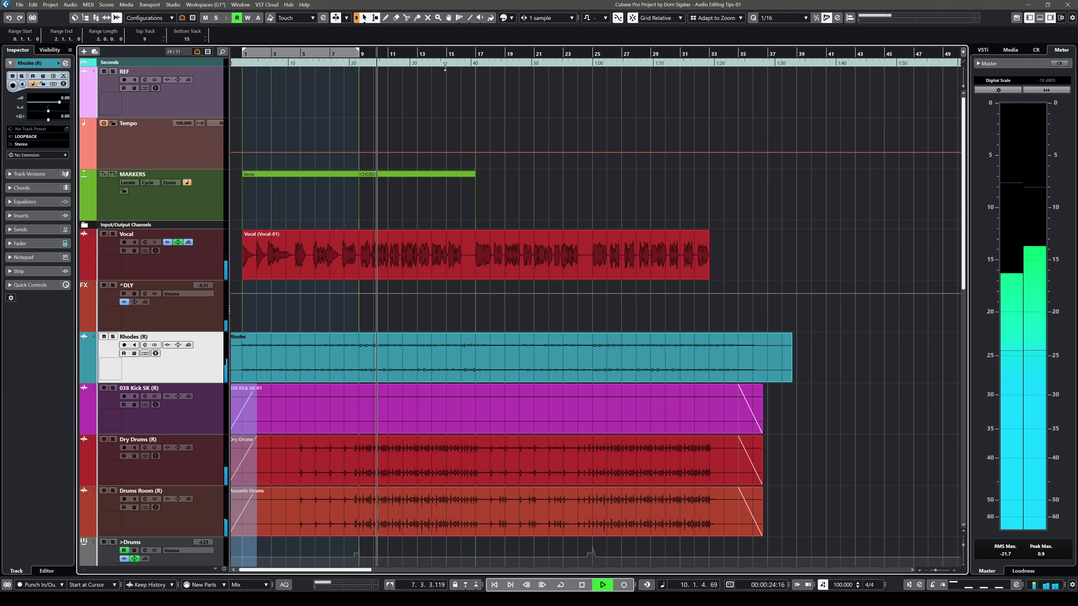
key(space)
- Play back from bar 15 with a closer zoom, then select the CHORUS marker
click(460, 54)
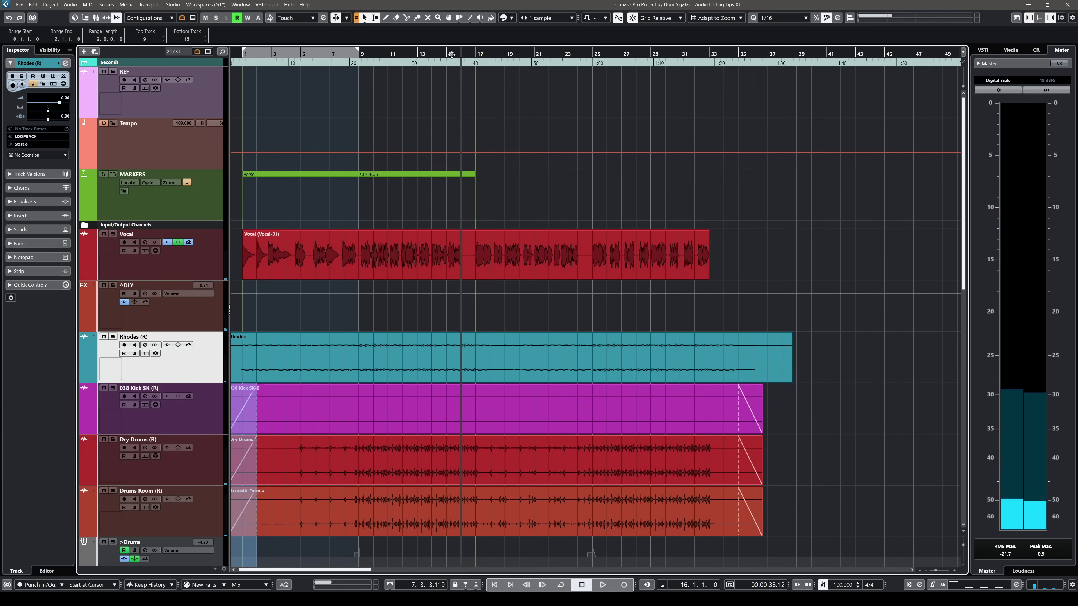
drag(451, 54, 447, 53)
key(space)
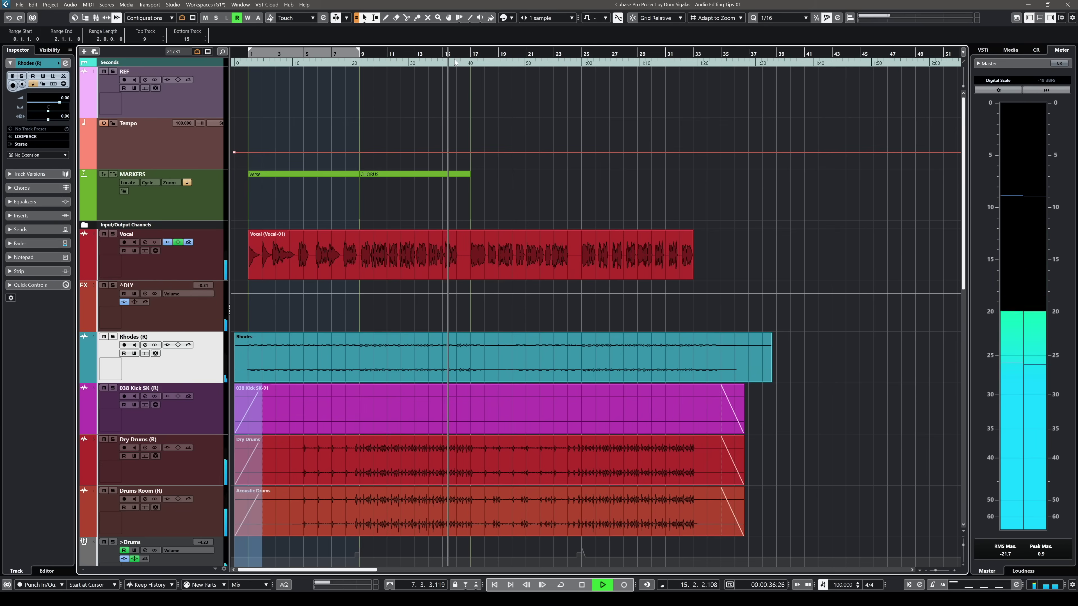
key(h)
key(h)
key(h)
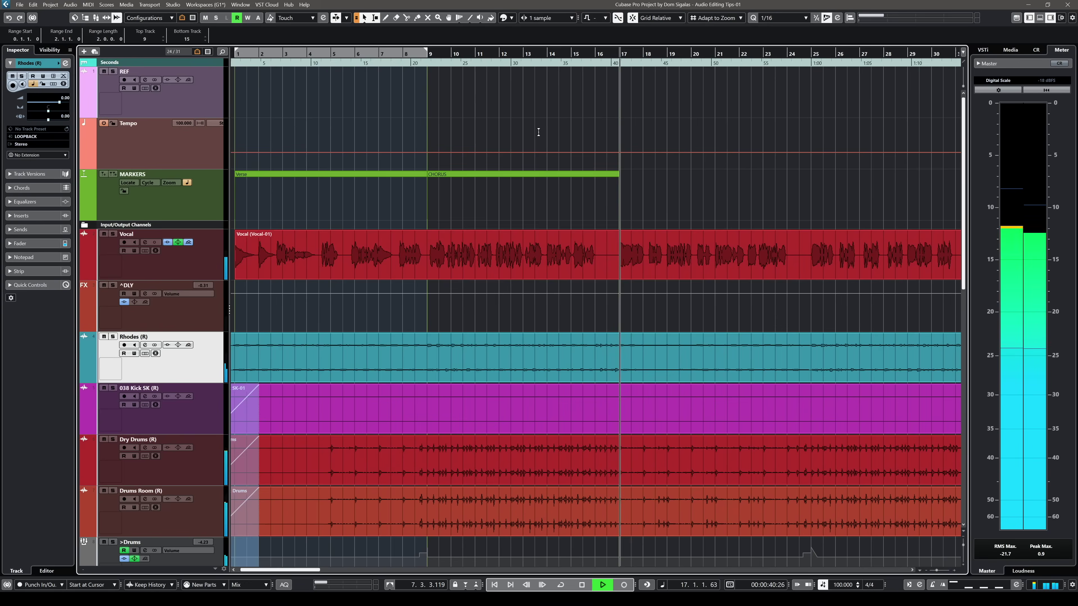
key(space)
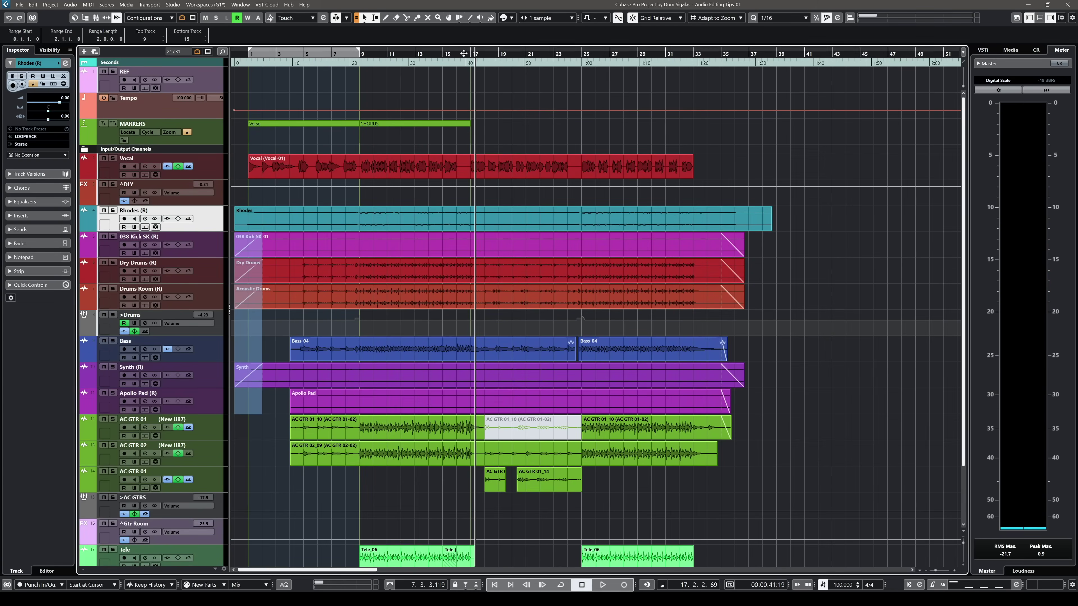
click(369, 123)
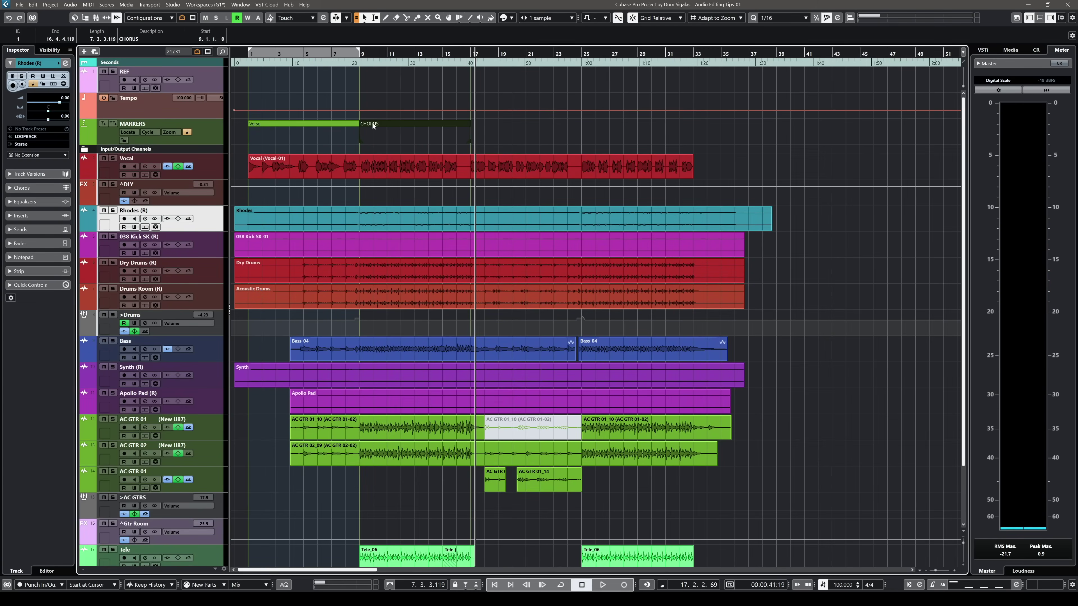
- Set the left and right locators to the CHORUS span, bars 9 to 17
key(p)
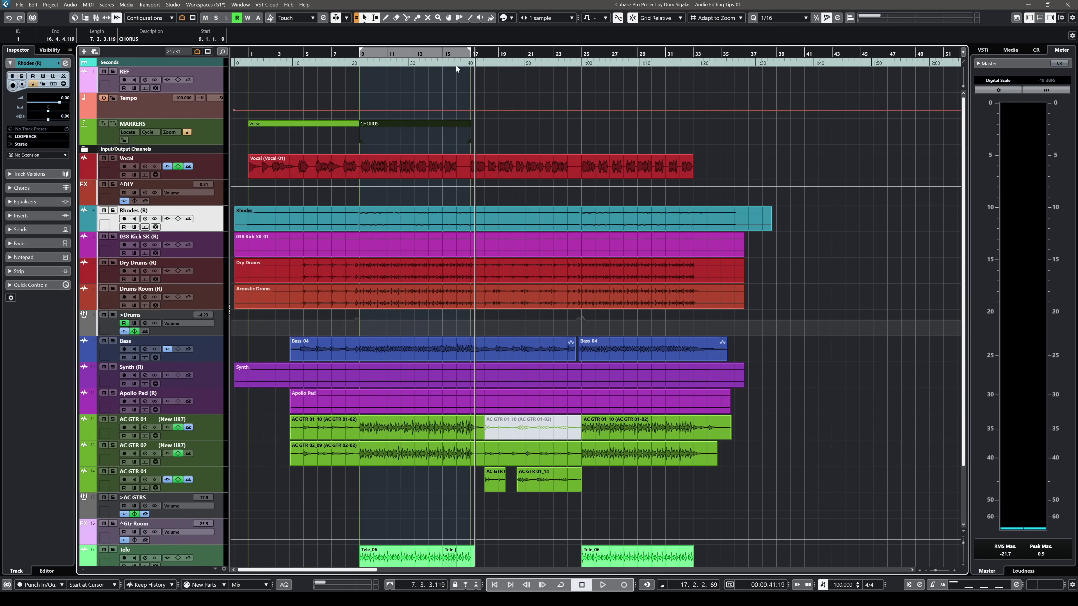
drag(468, 52, 449, 53)
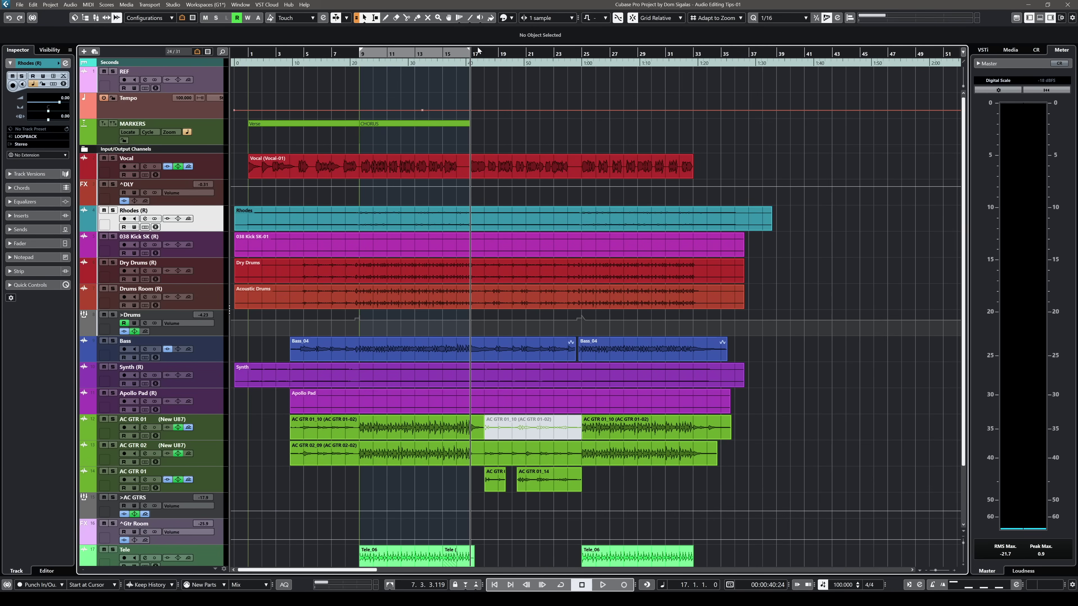
- Insert the copied chorus at bar 17 with Edit > Range > Paste Time
click(34, 5)
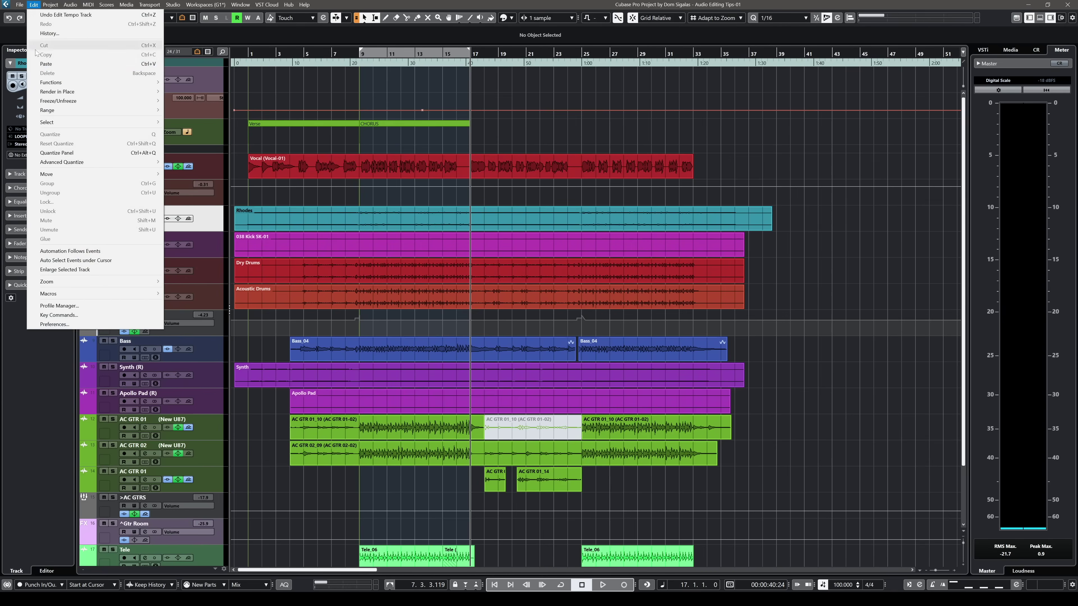
mouse_move(67, 114)
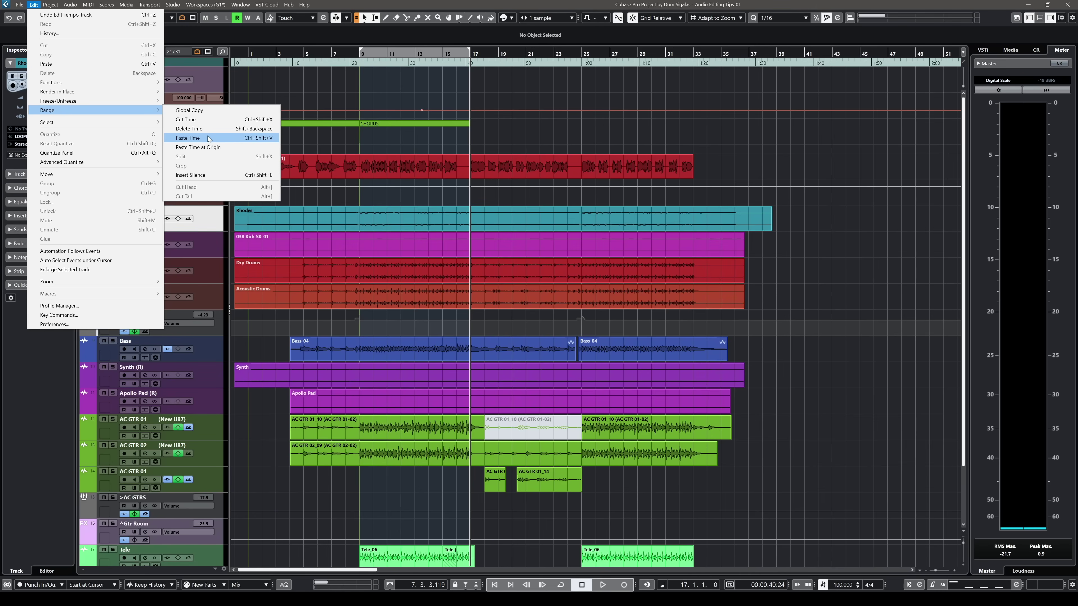
click(188, 138)
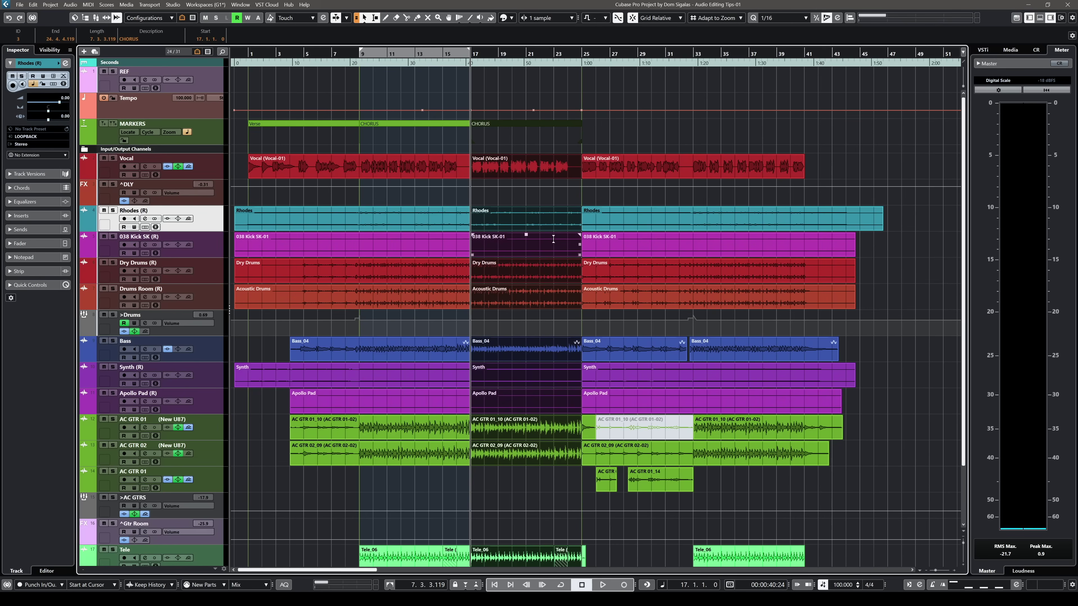
click(455, 56)
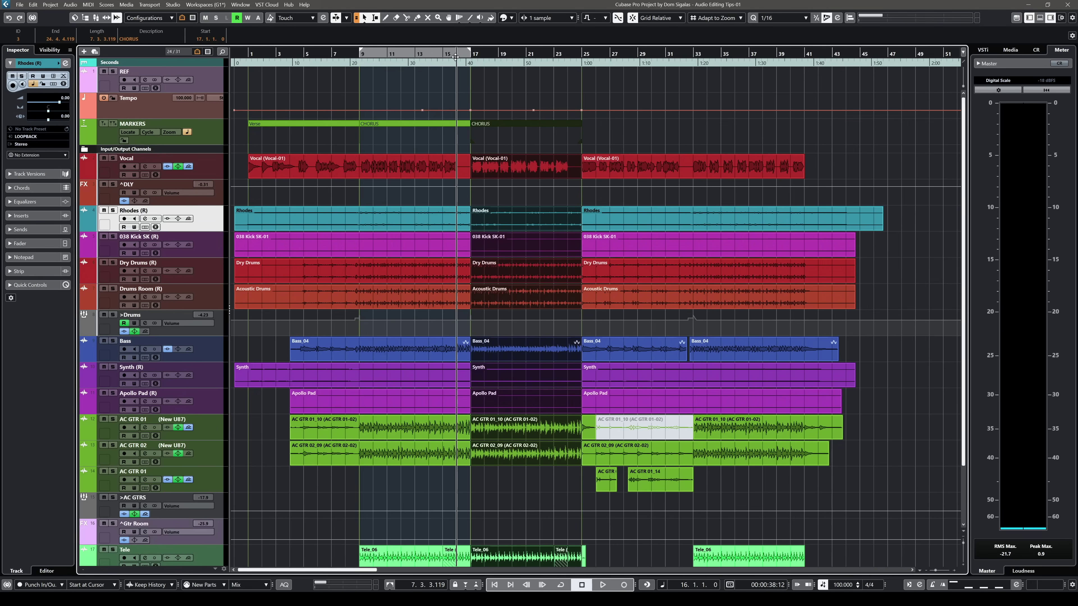
key(space)
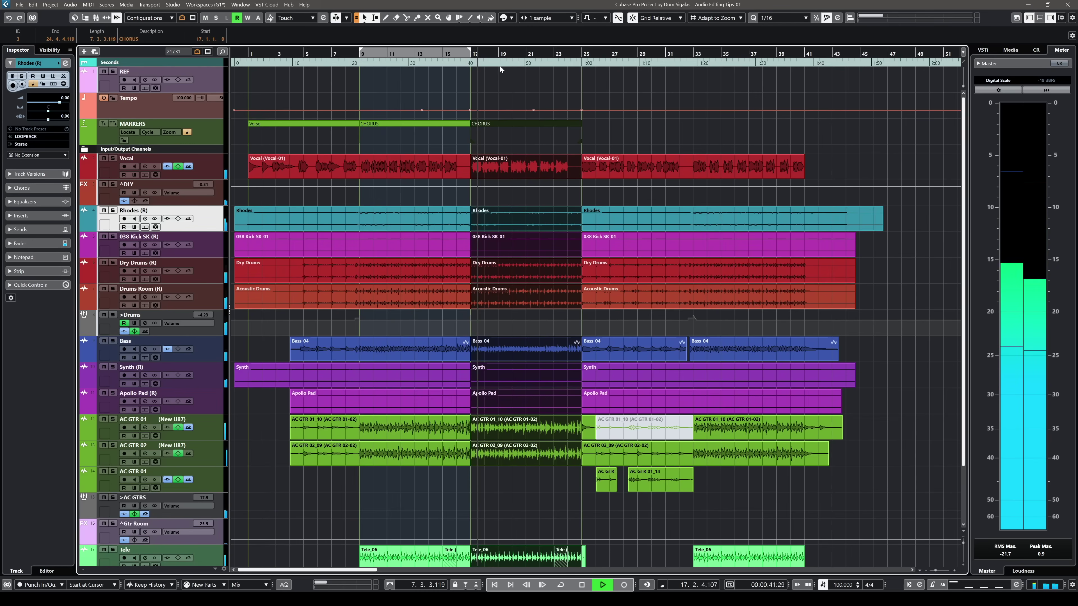
key(space)
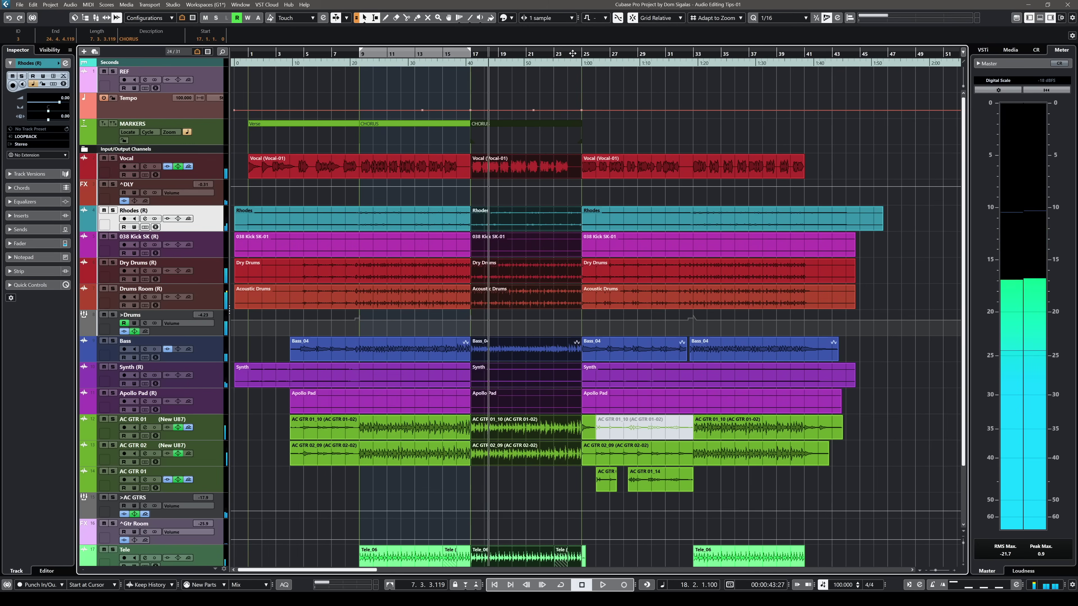
click(572, 53)
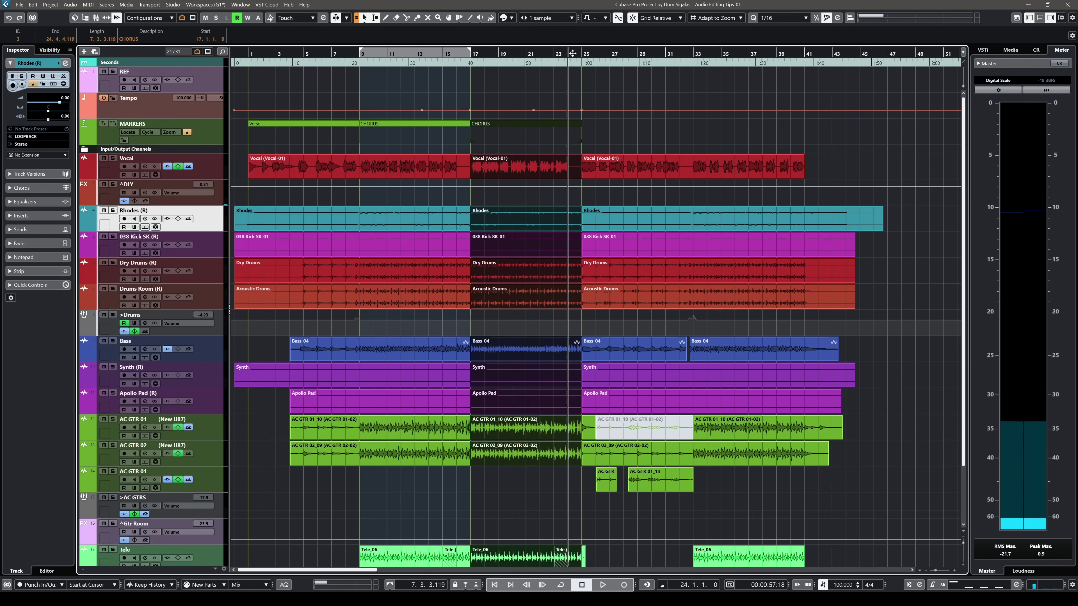
key(space)
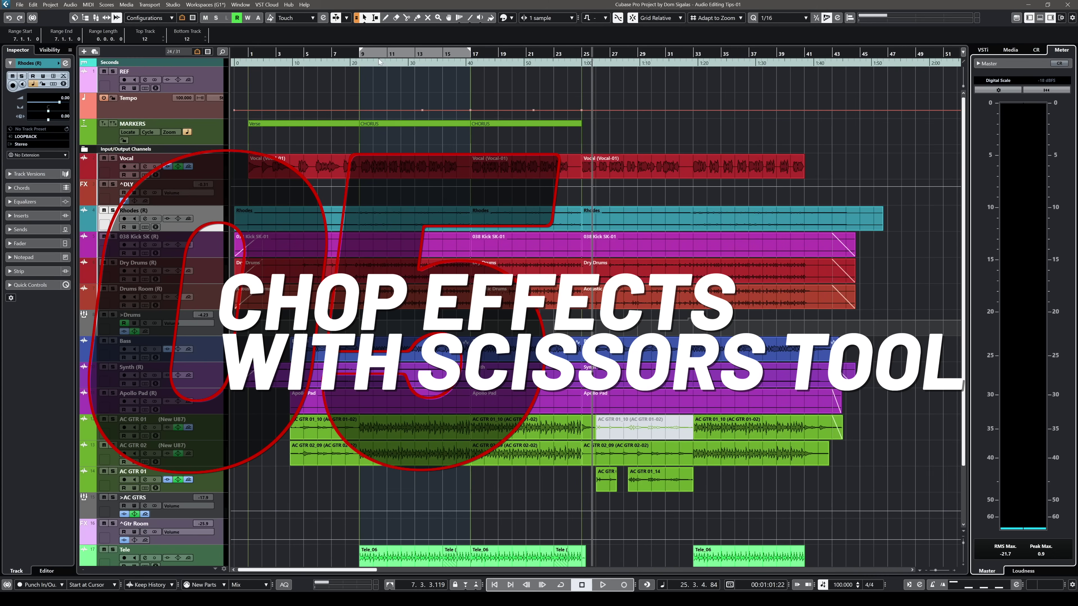
- Zoom in on the arrangement around bar 9, where the chorus starts
drag(360, 63, 359, 76)
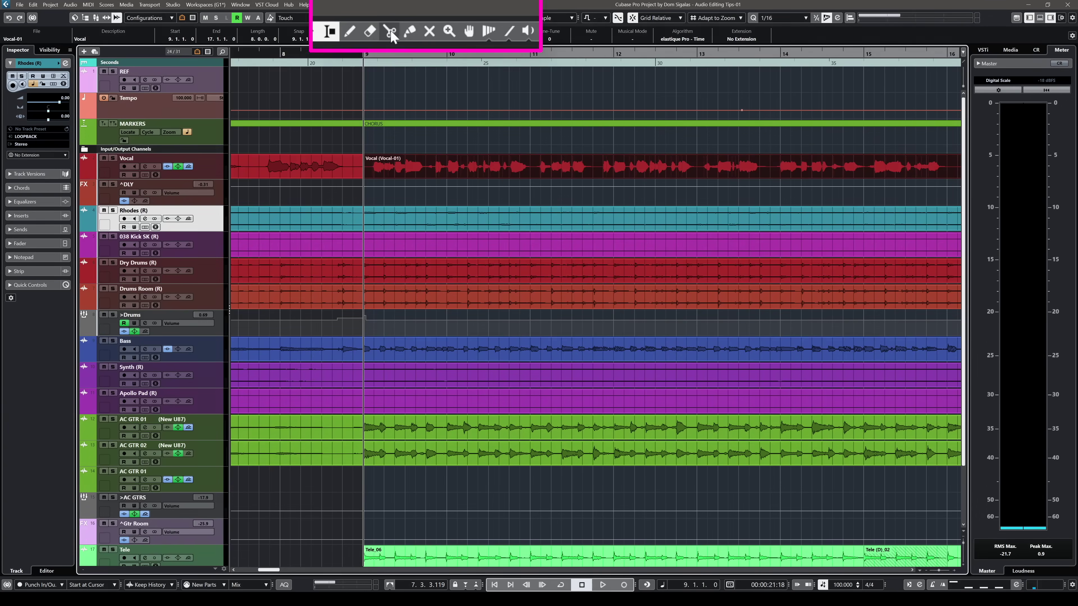
- Slice the Vocal event into repeated equal-length pieces from bar 9 onward
click(393, 36)
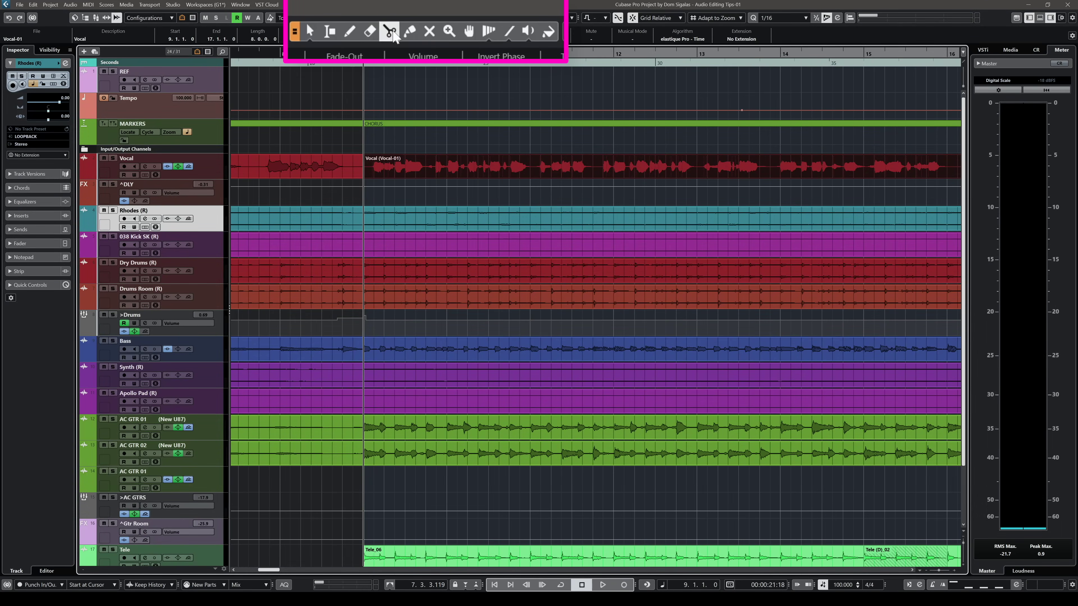
drag(374, 56, 378, 97)
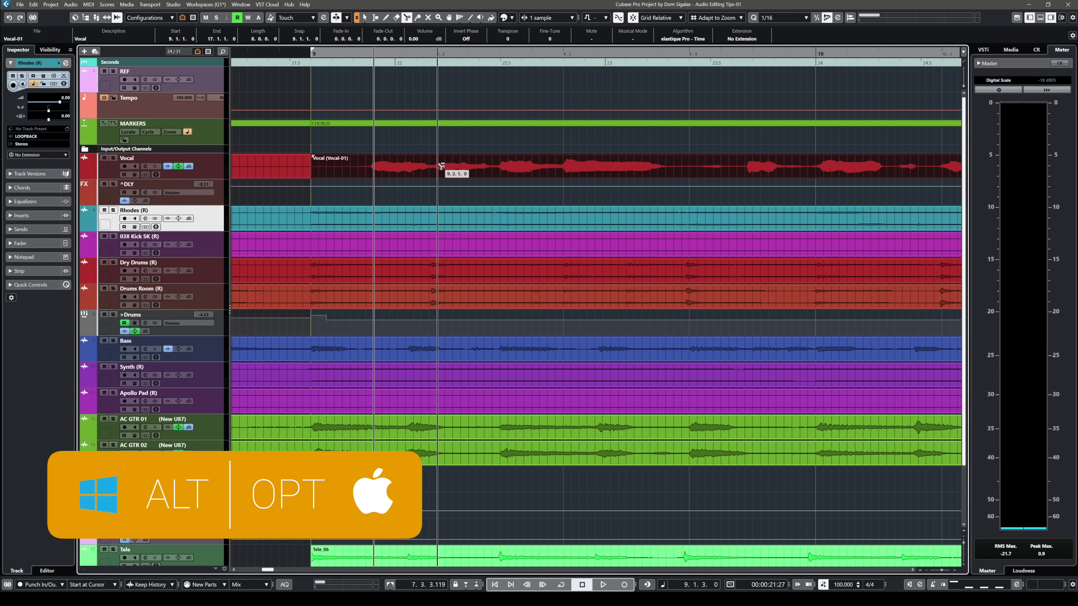
alt+click(441, 166)
- Zoom out to inspect the sliced vocal, then undo the slicing back to one event
key(g)
key(g)
key(g)
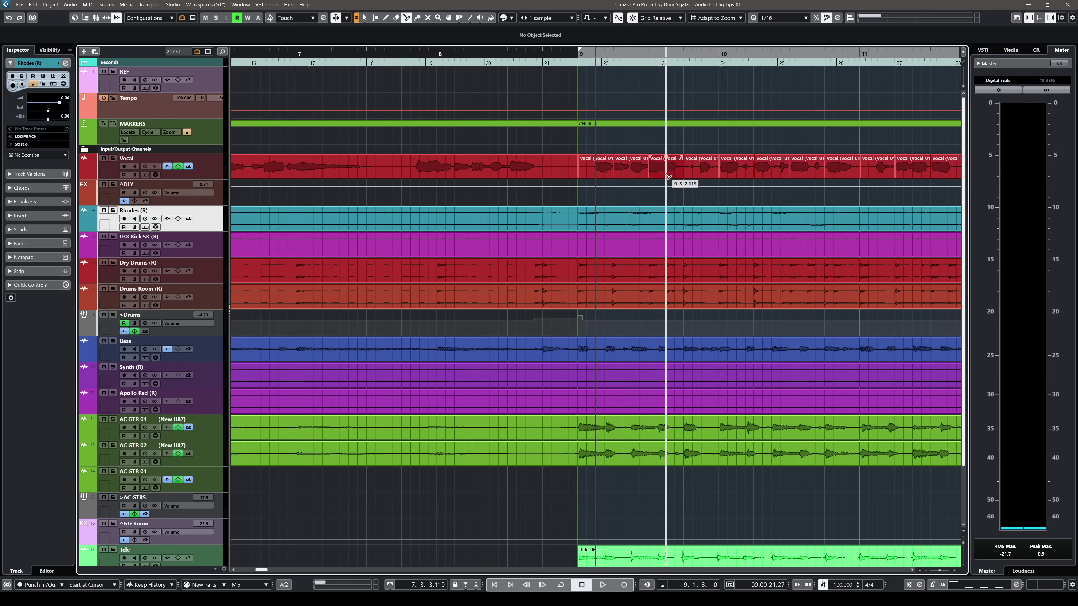
key(g)
key(g)
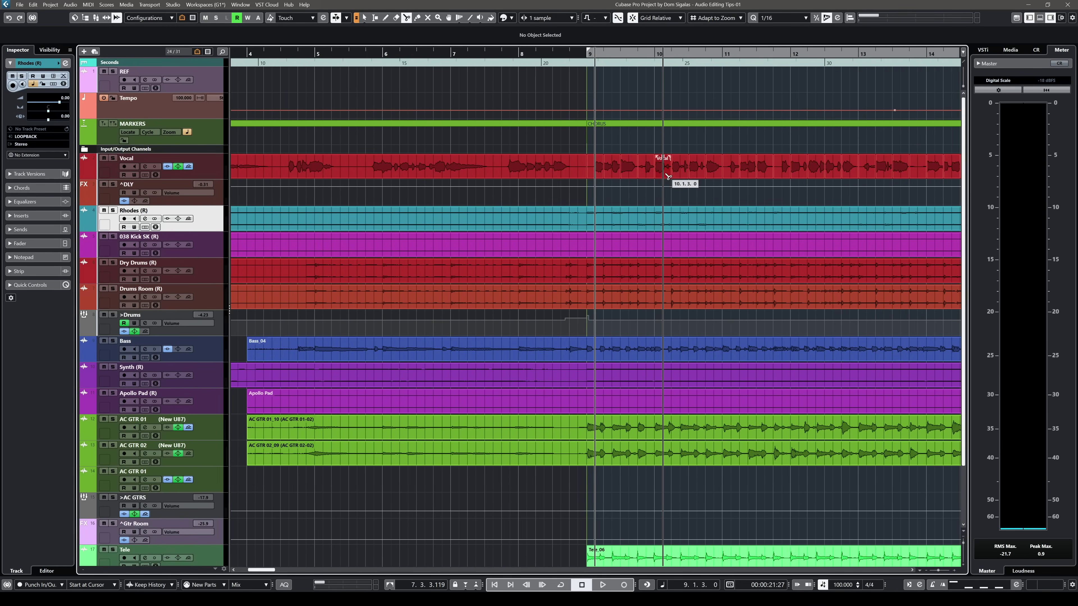
key(ctrl+z)
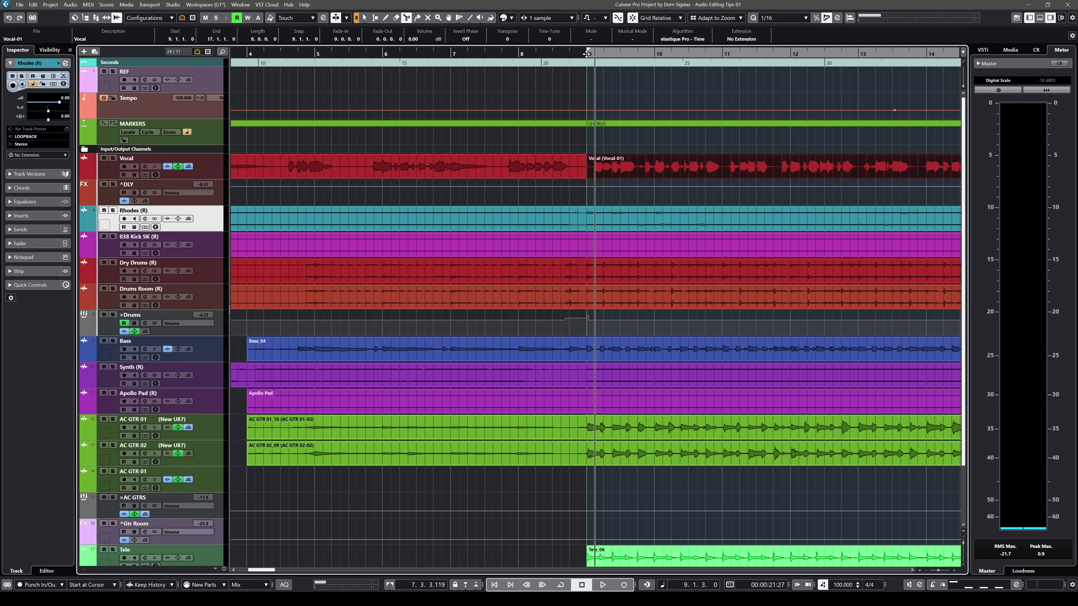
- Re-slice the Vocal into equal pieces right after the chorus at bar 9
drag(587, 54, 590, 153)
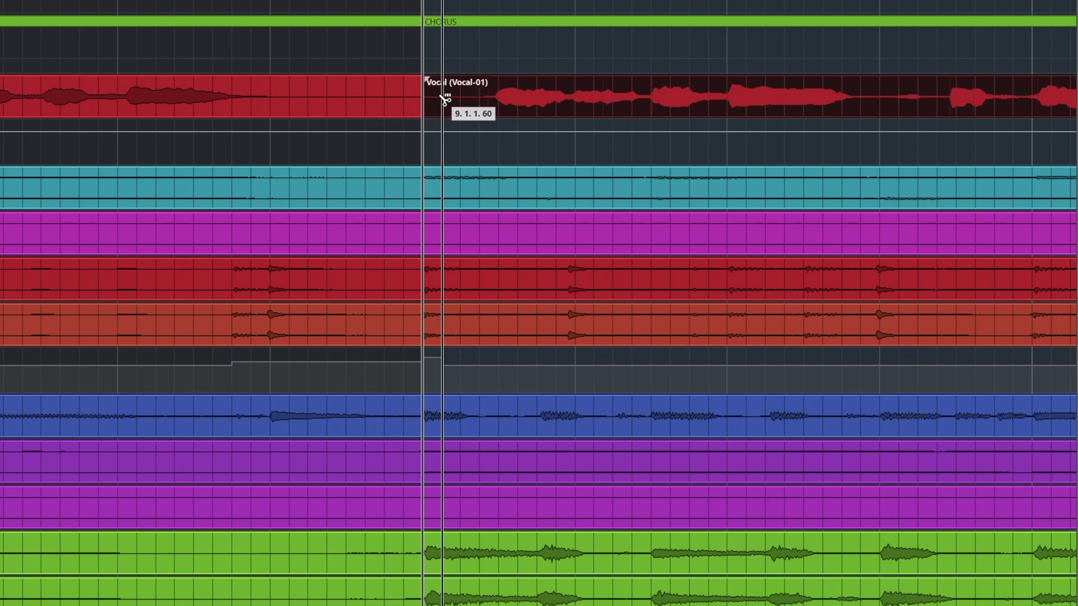
alt+click(445, 99)
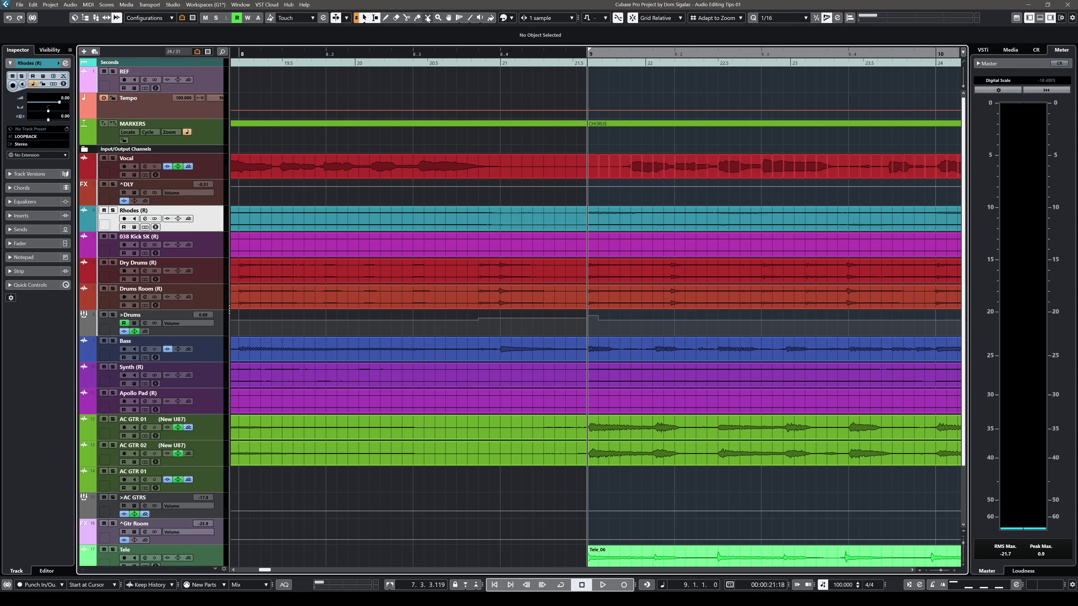
click(427, 18)
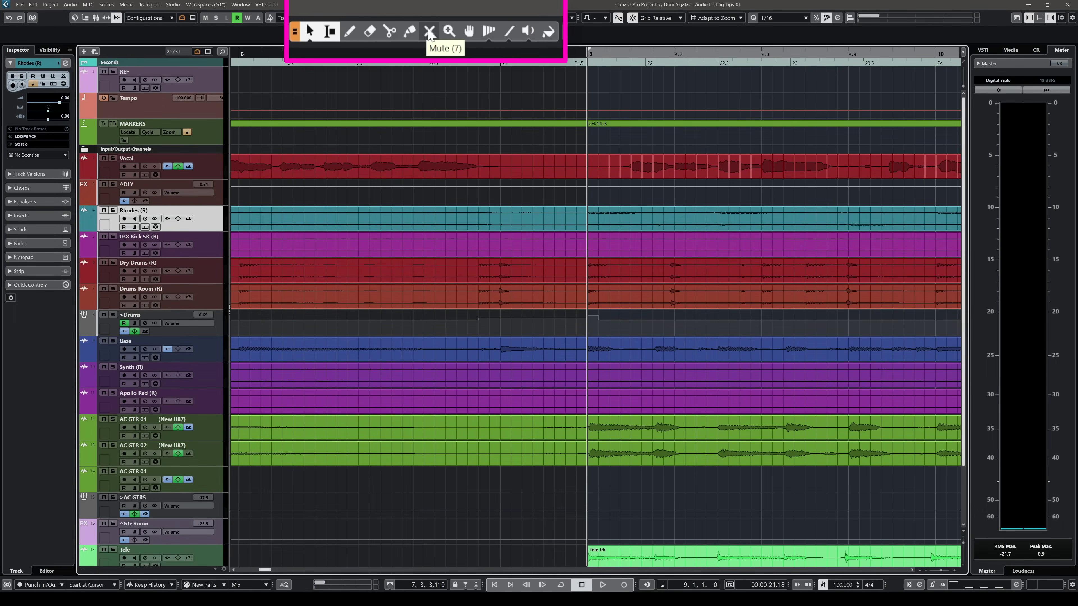
- Mute one short Vocal slice just after bar 9 and close the Key Commands list
click(676, 167)
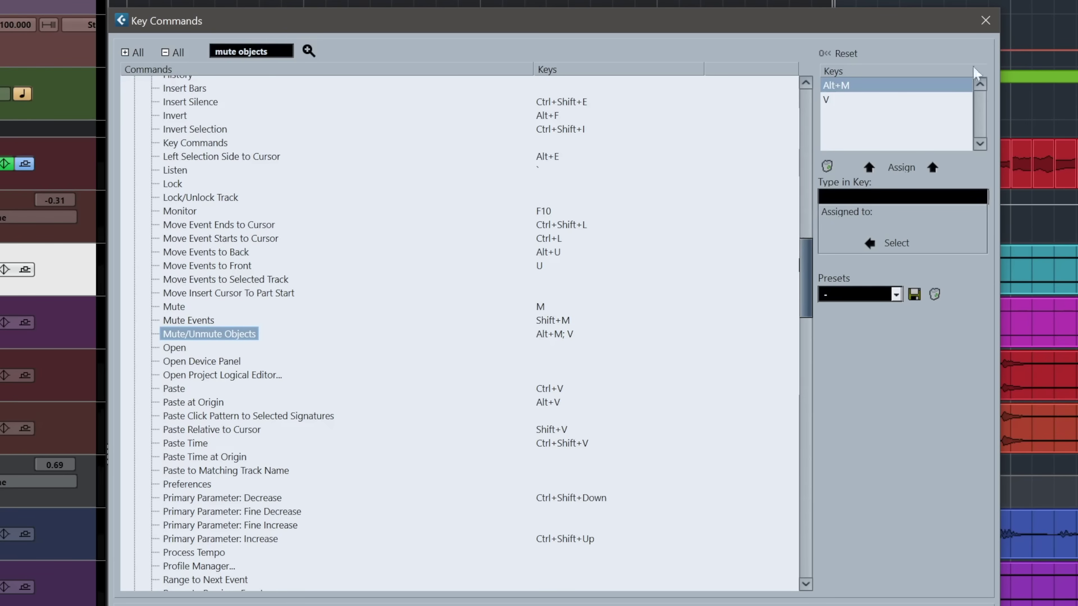
click(985, 22)
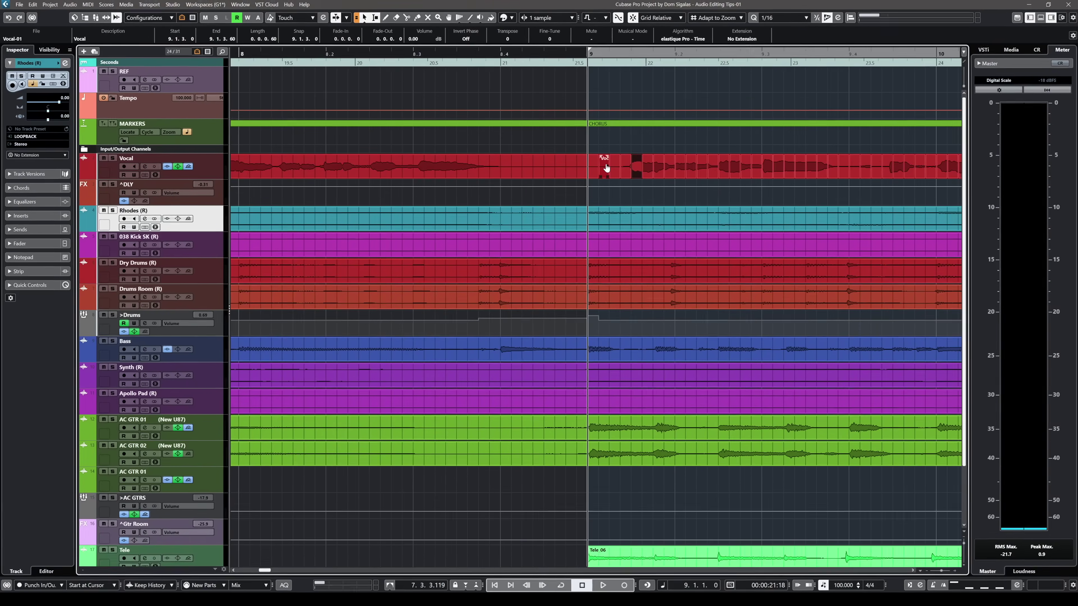
- Nudge a Vocal slice one 16th later, solo the Vocal track, and play back the stutter
key(ctrl+Right)
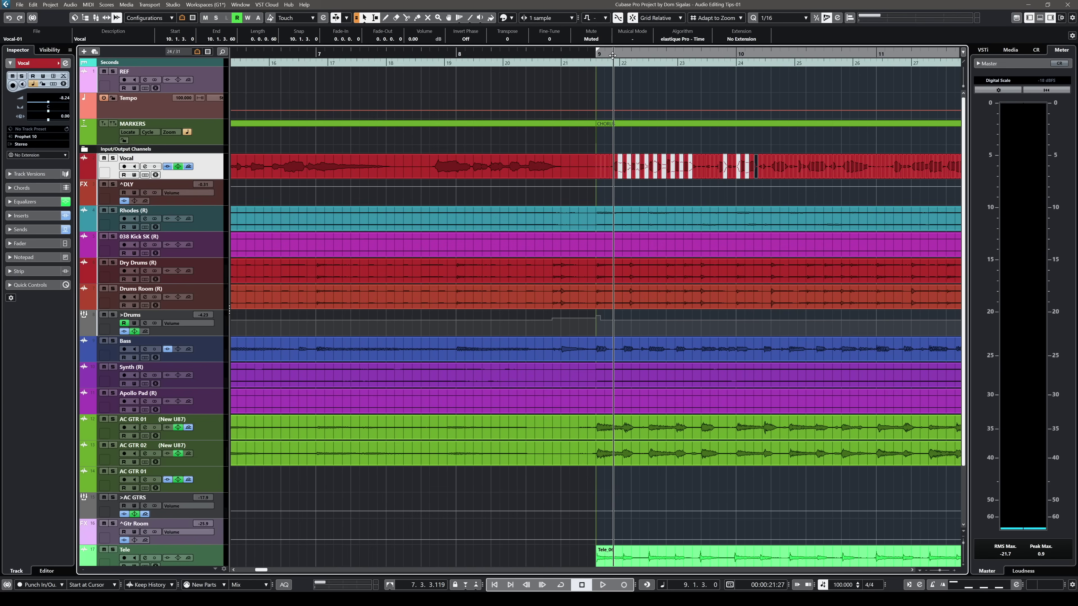
key(s)
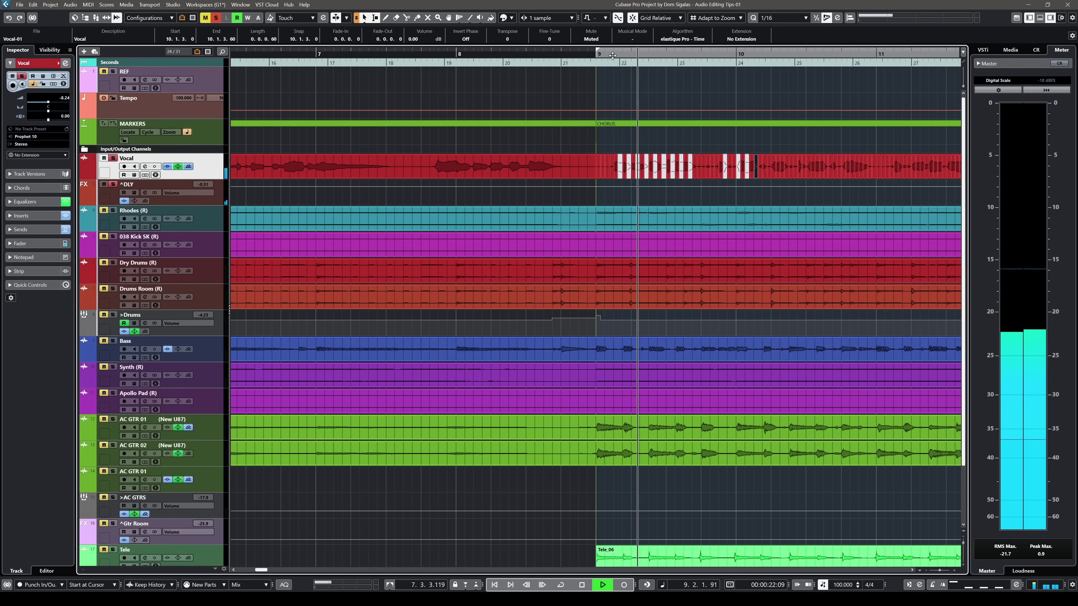
key(space)
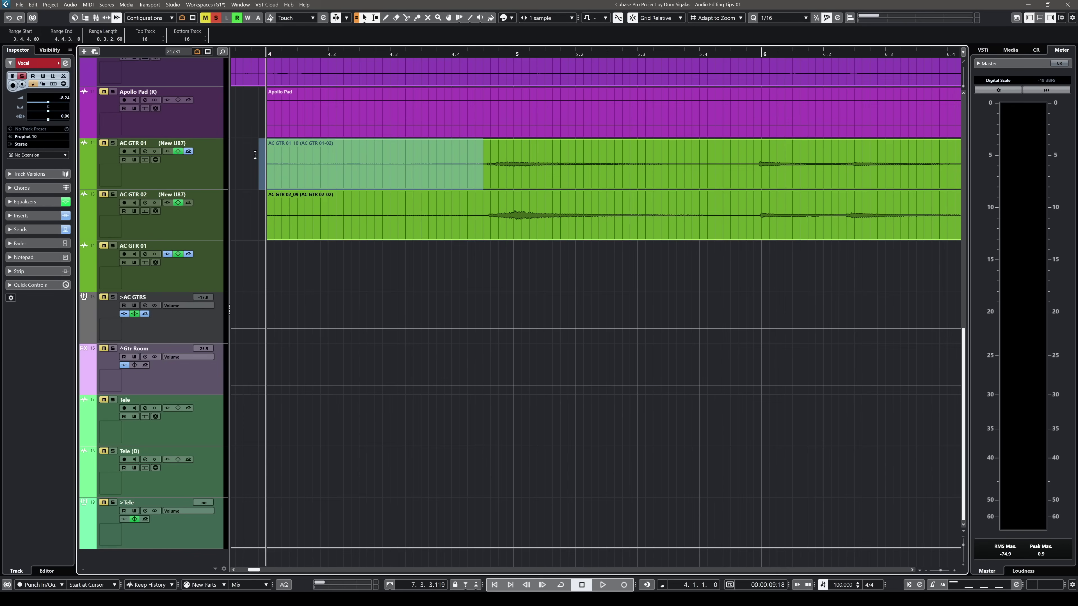
- Reverse the AC GTR 01 strum between bars 4.4 and 5.4 so it swells in
click(246, 153)
drag(249, 157, 470, 166)
click(70, 5)
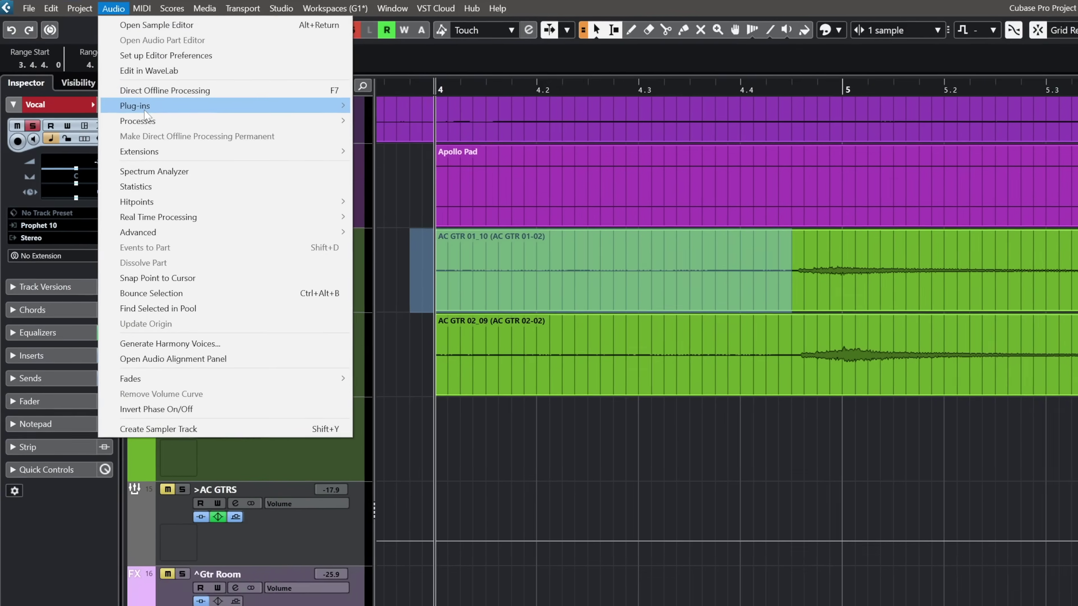
mouse_move(89, 73)
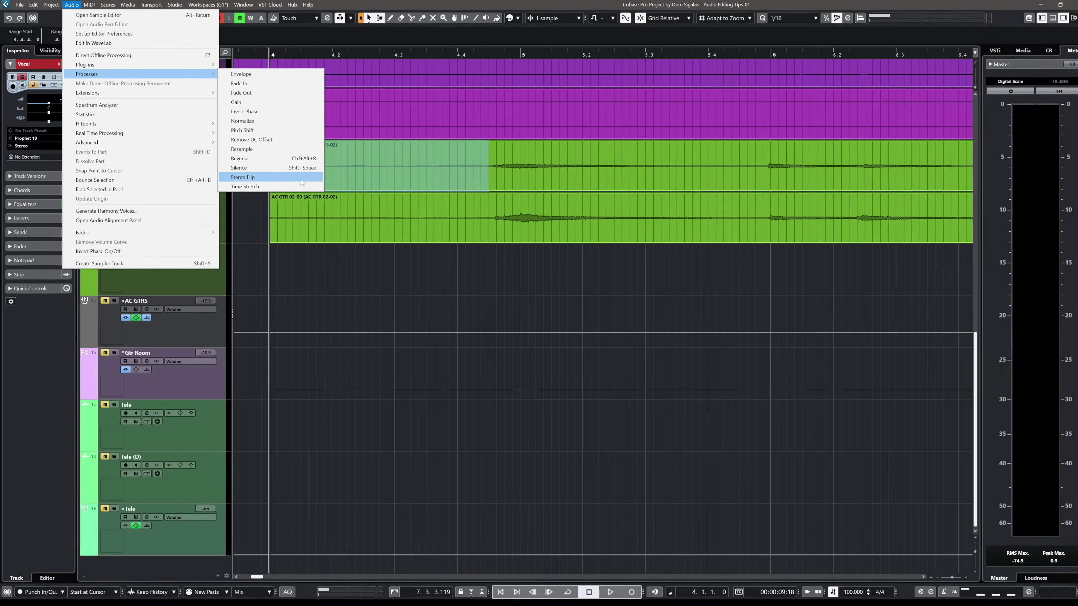
click(484, 275)
drag(248, 162, 484, 164)
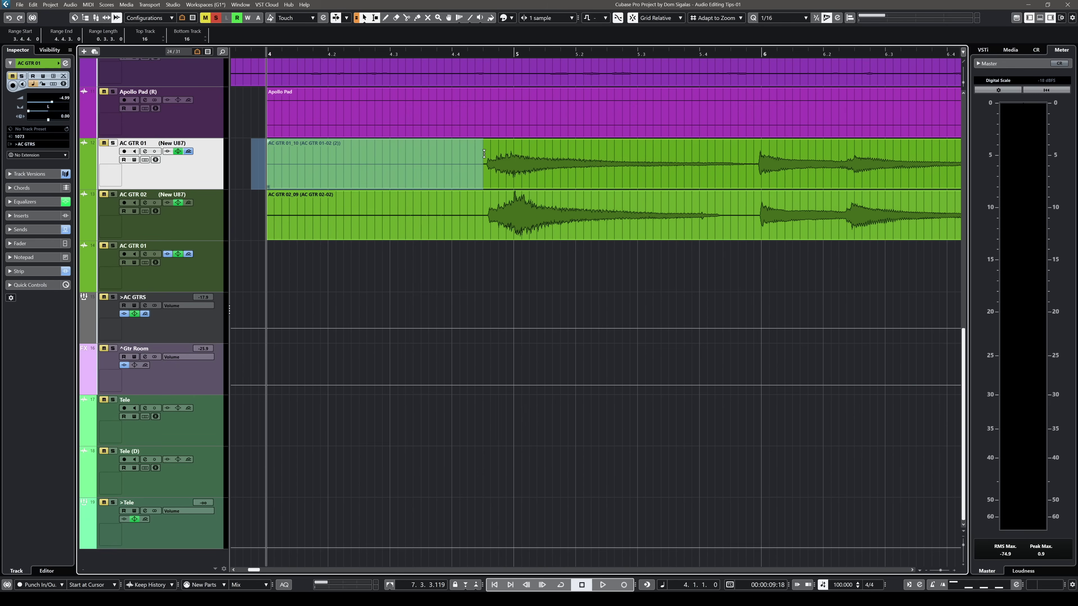
drag(483, 153, 756, 158)
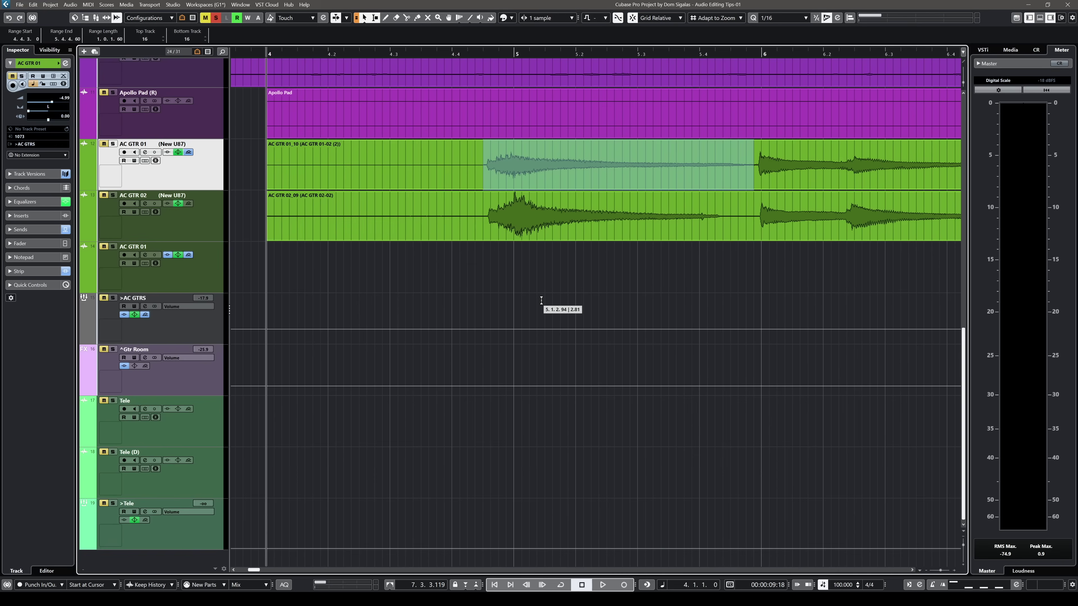
key(ctrl+r)
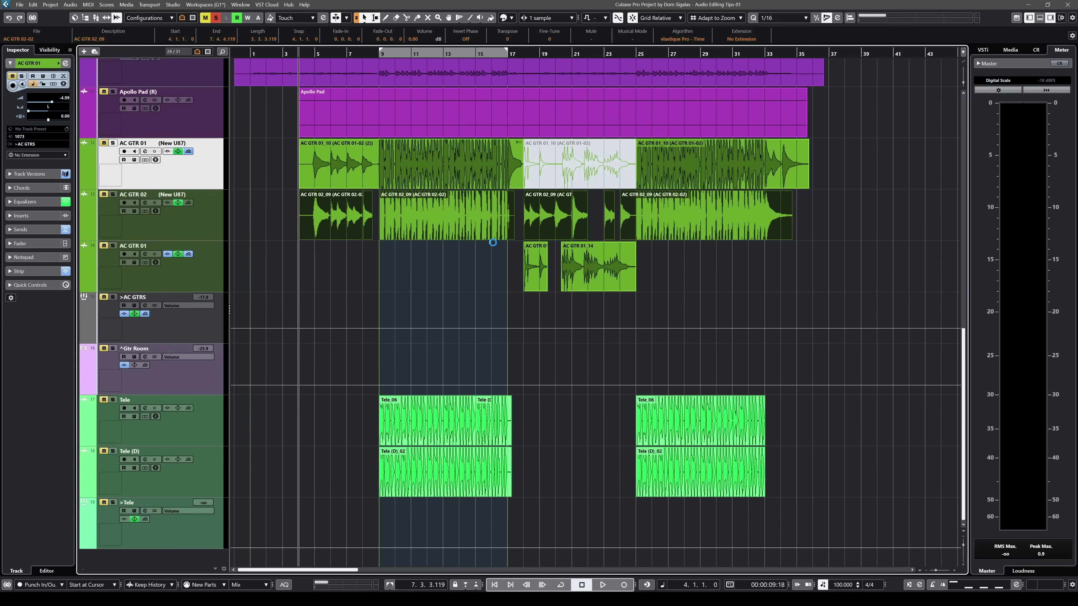
- Marquee-select every AC GTR 02 event in the zoomed-out view and bring up the Audio menu
click(708, 297)
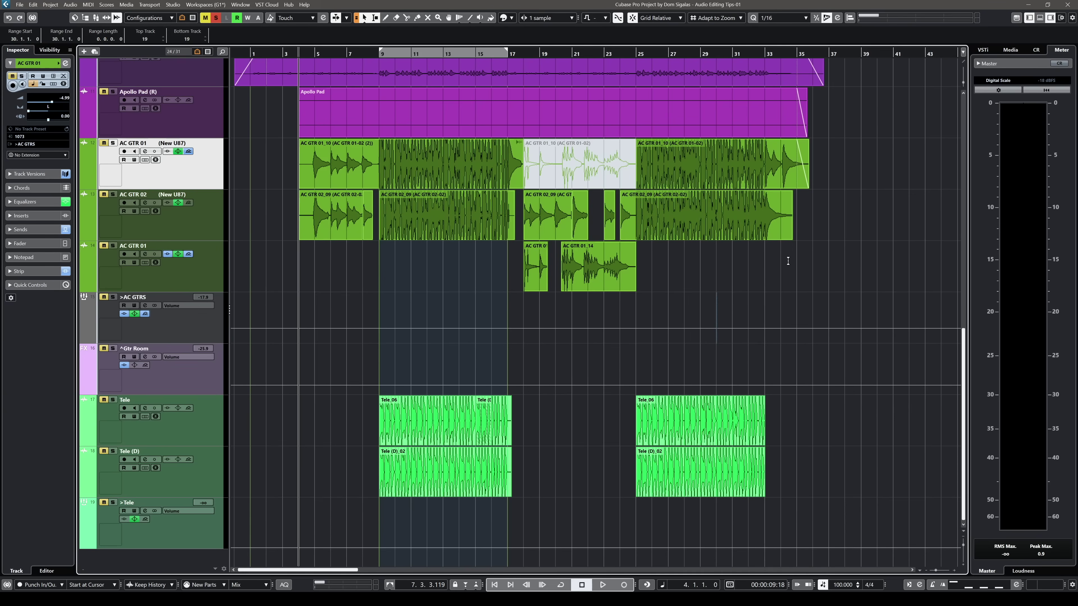
drag(823, 224, 264, 228)
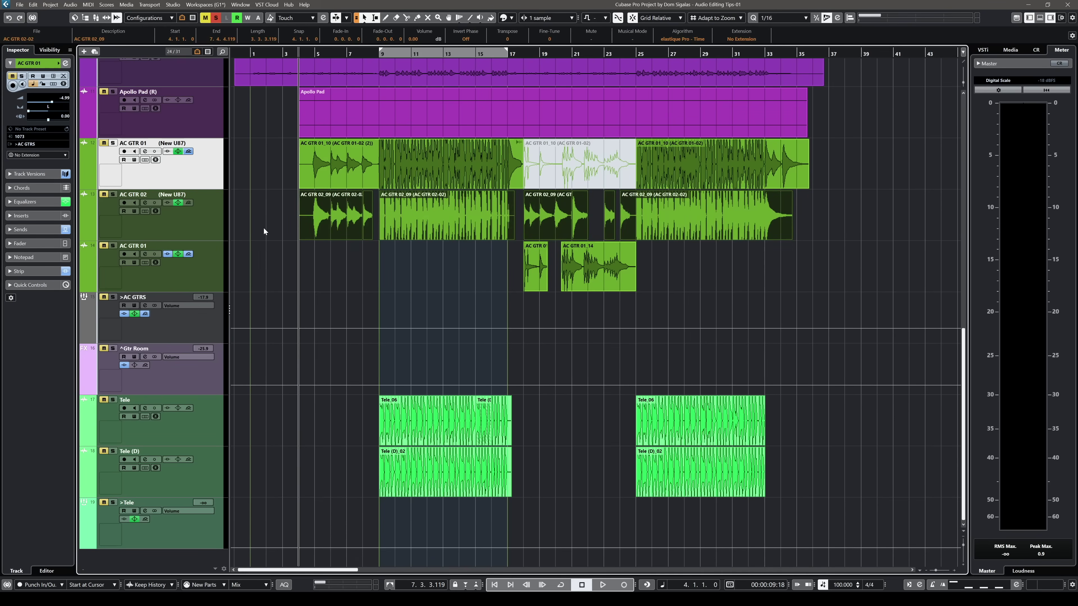
key(g)
click(628, 291)
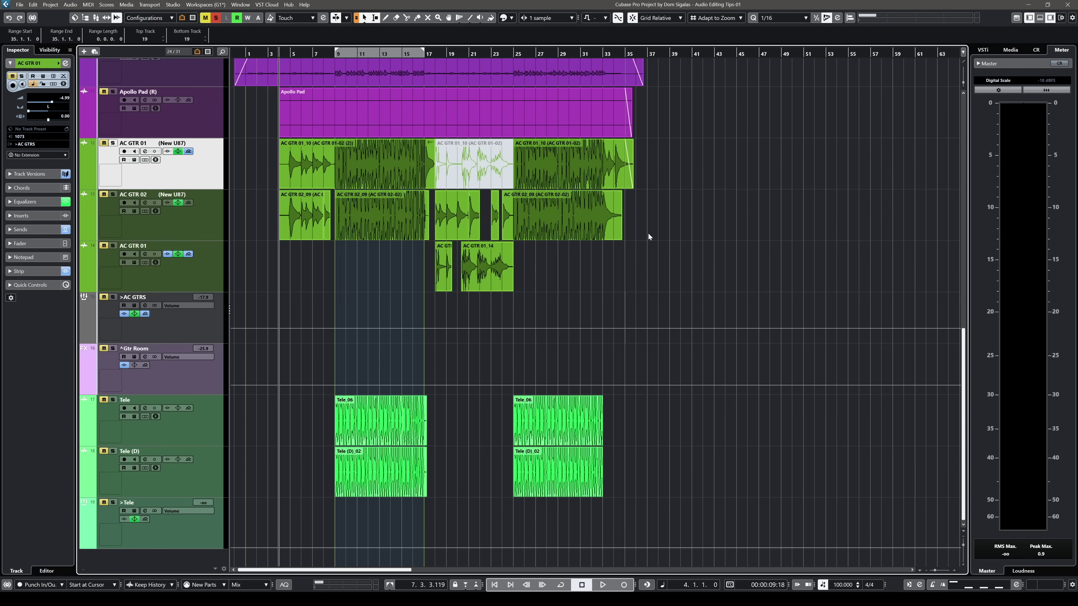
drag(648, 233, 253, 220)
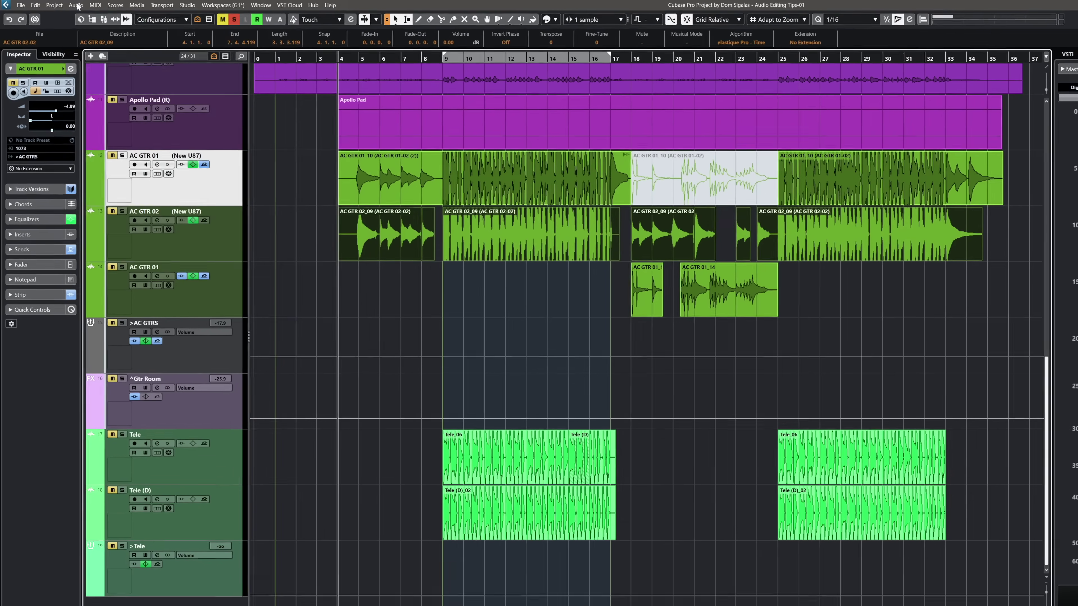
click(69, 4)
mouse_move(112, 142)
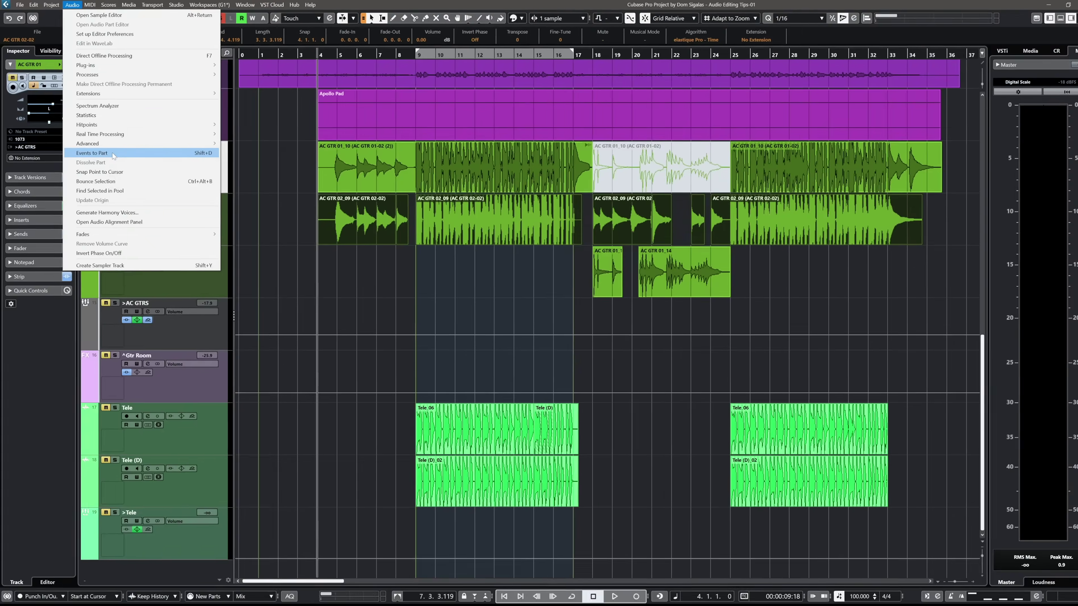
- Merge the AC GTR 02 events into one part and trim the end of the bar-35 event inside it
click(191, 267)
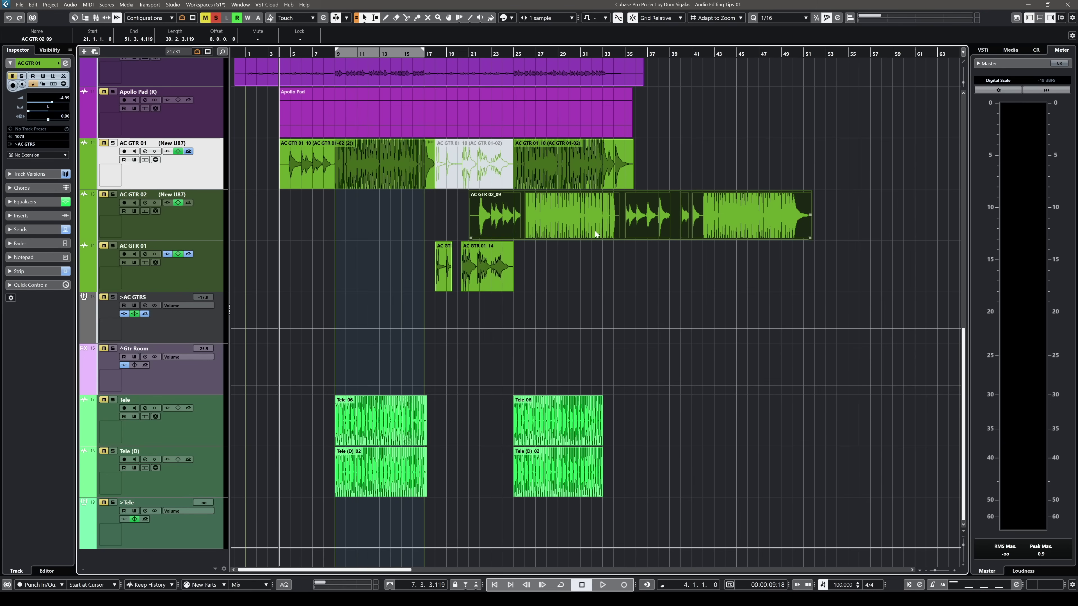
double_click(611, 226)
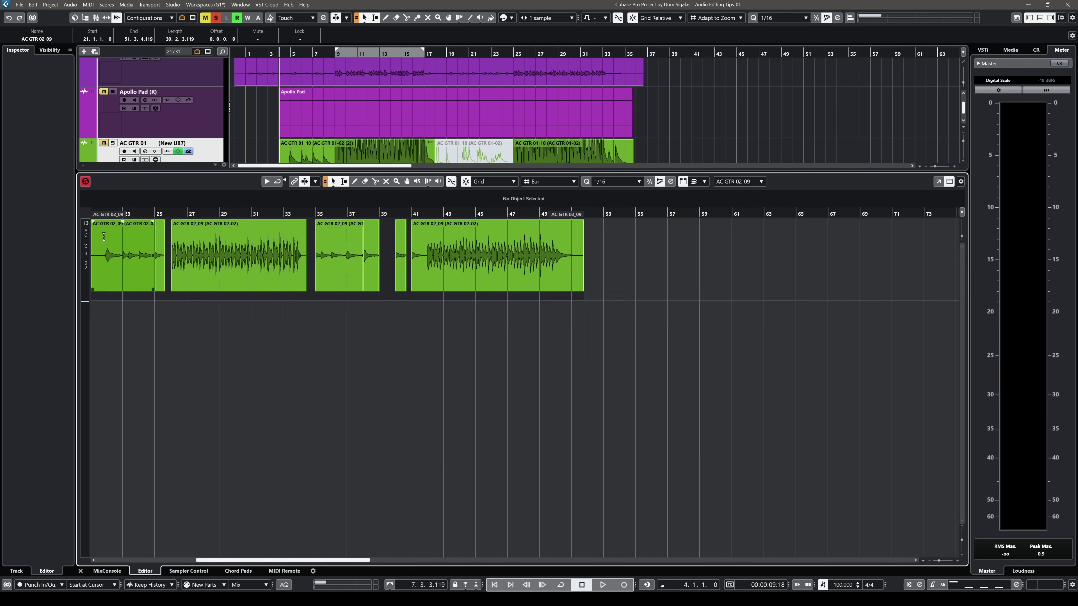
drag(363, 289, 357, 289)
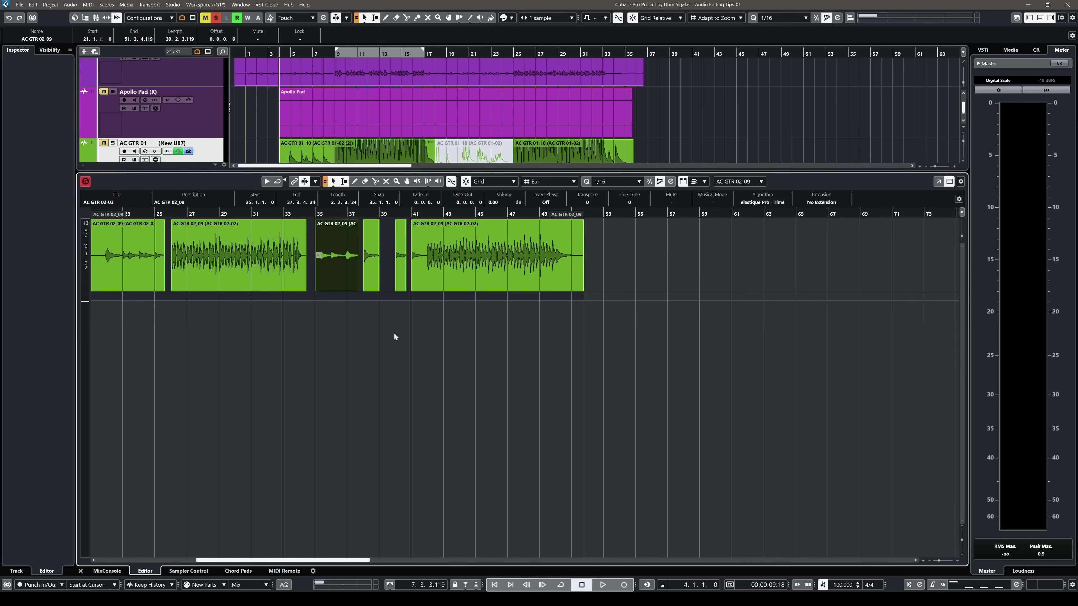
key(Return)
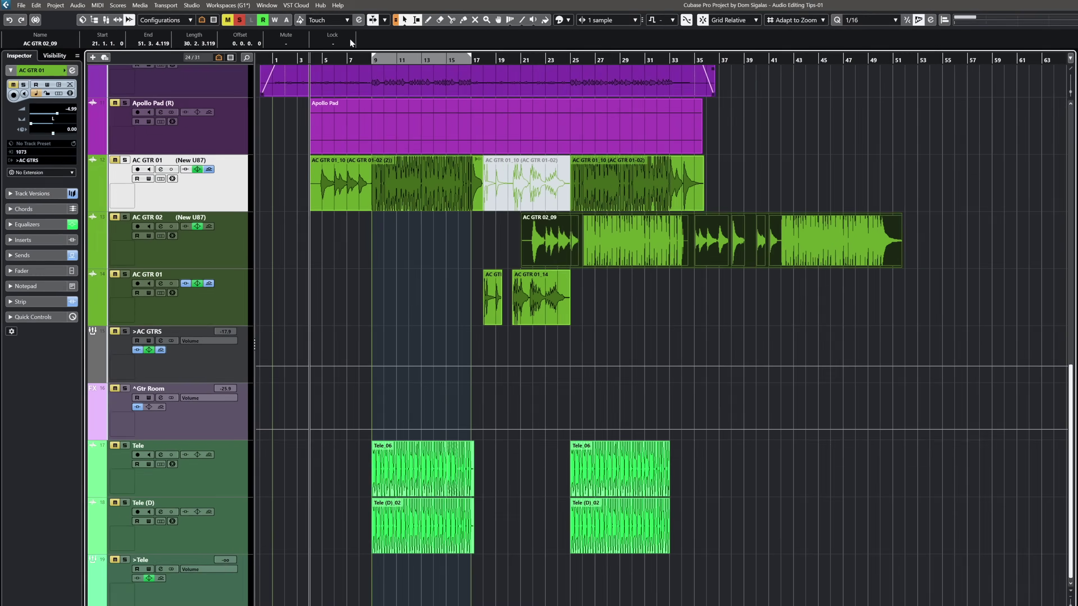
- Dissolve the AC GTR 02 part into separate events with Audio > Dissolve Part
click(70, 4)
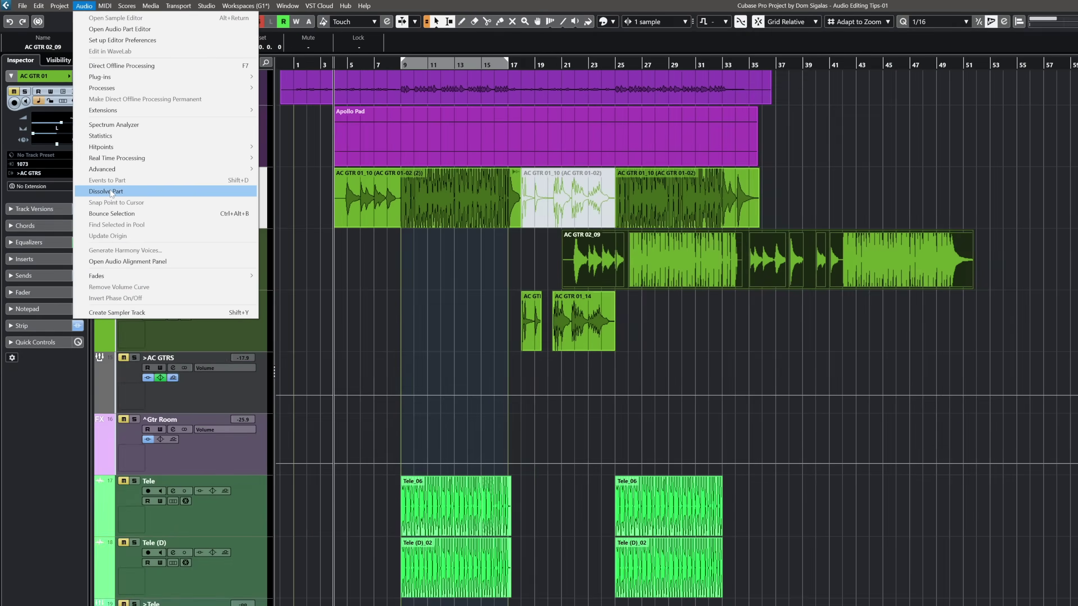
click(159, 280)
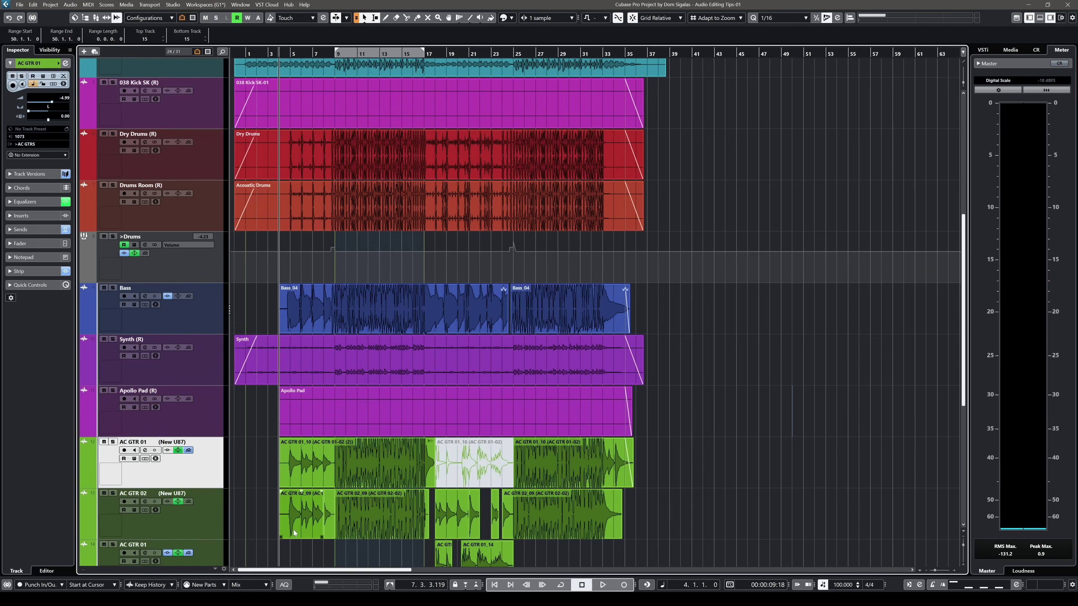
- Zoom to the AC GTR 02_09 event, trim its start to 4.4.2.75, and mark a short range inside
click(299, 522)
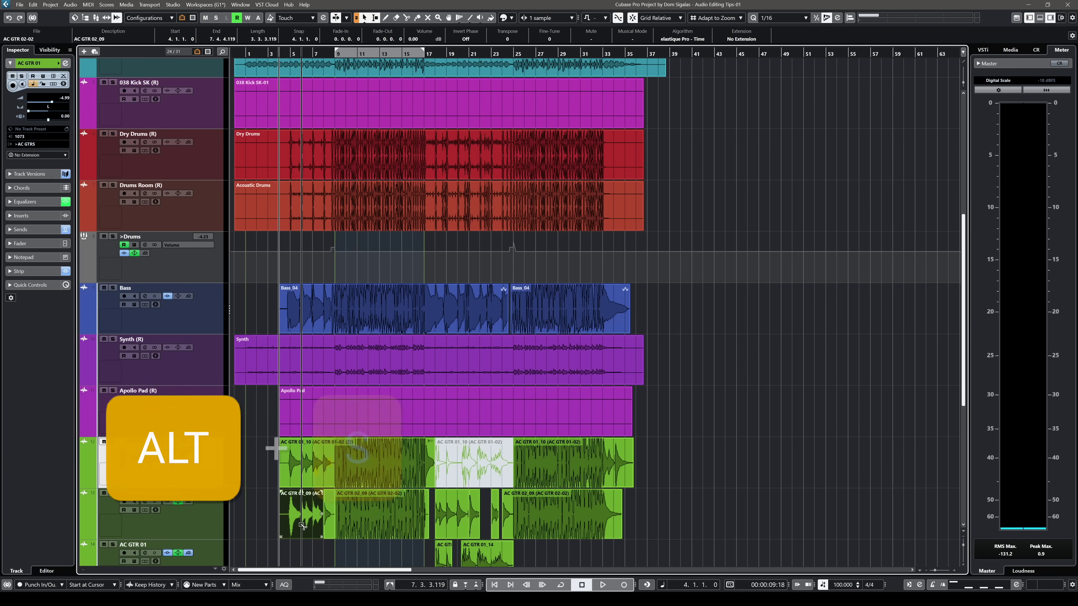
key(alt+s)
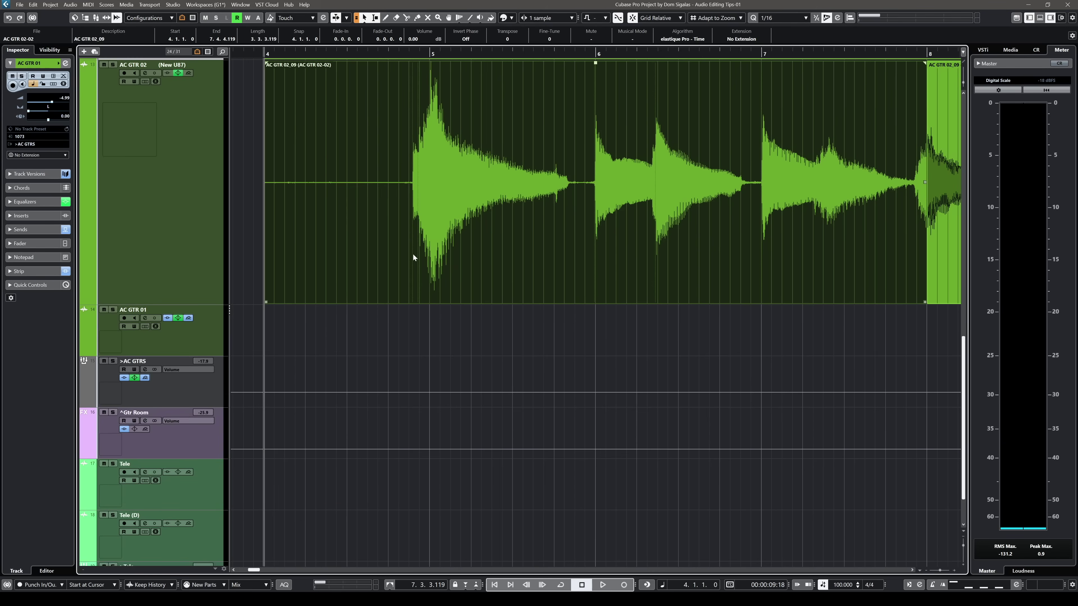
drag(265, 302, 406, 302)
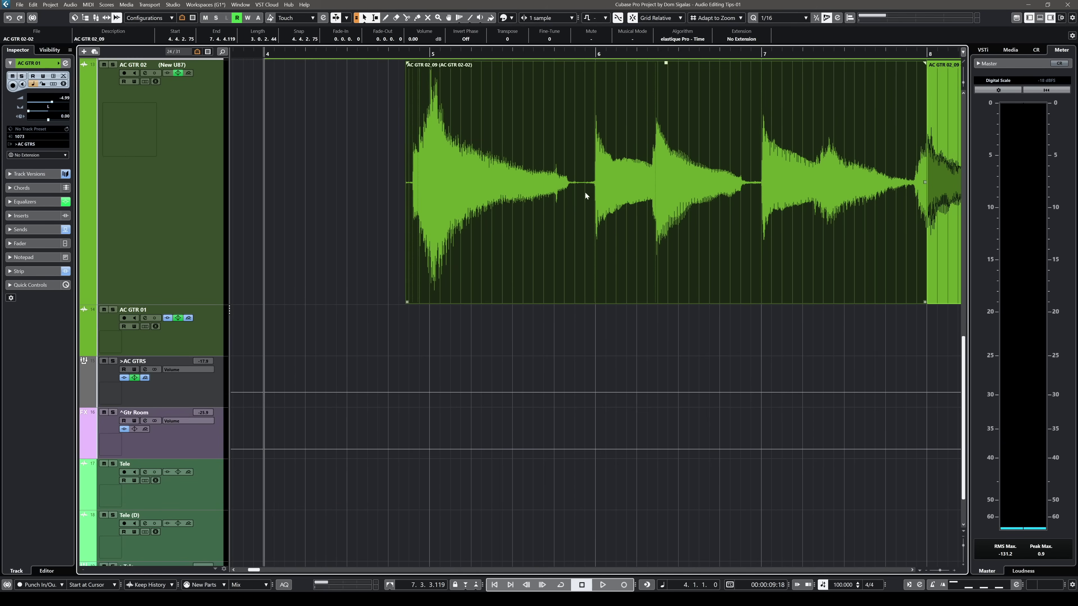
click(578, 176)
drag(575, 177, 587, 178)
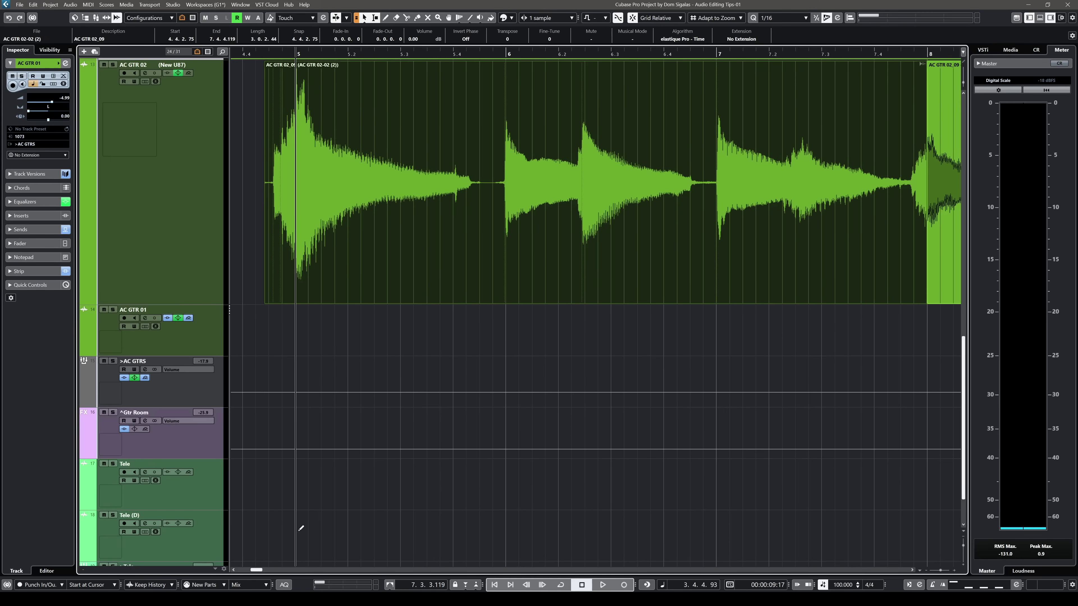
- Toggle between the event close-up and full overview, ending on the overview with nothing selected
key(shift+f)
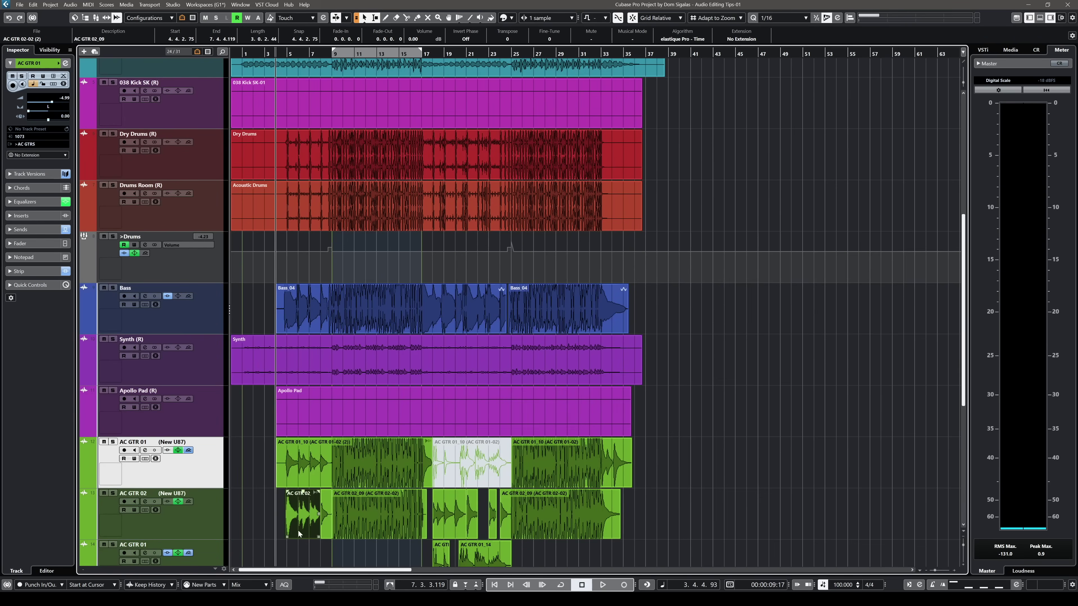
key(alt+s)
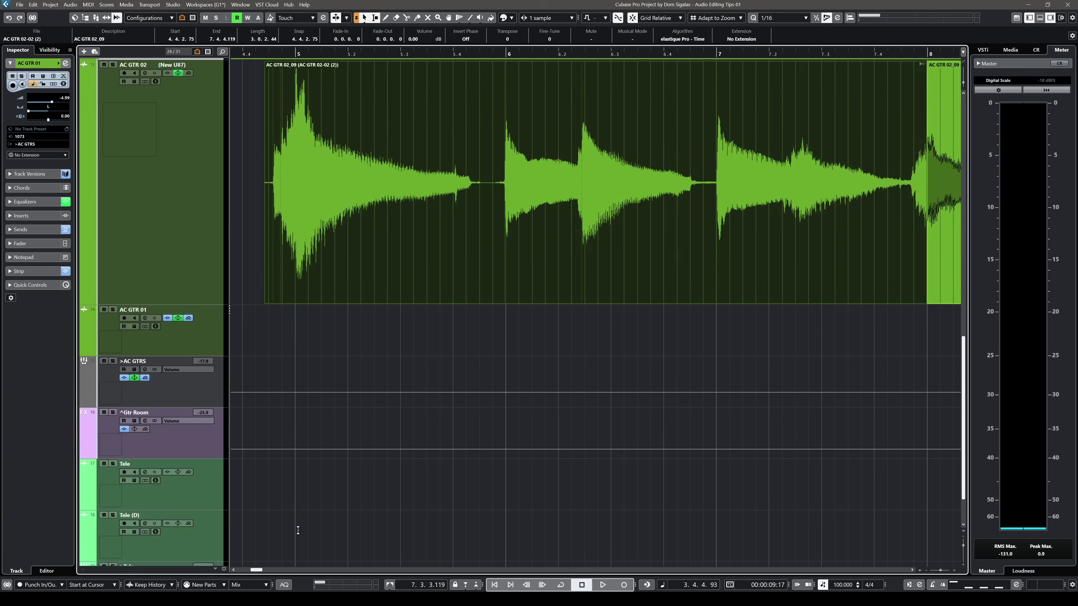
key(shift+f)
key(alt+s)
key(shift+f)
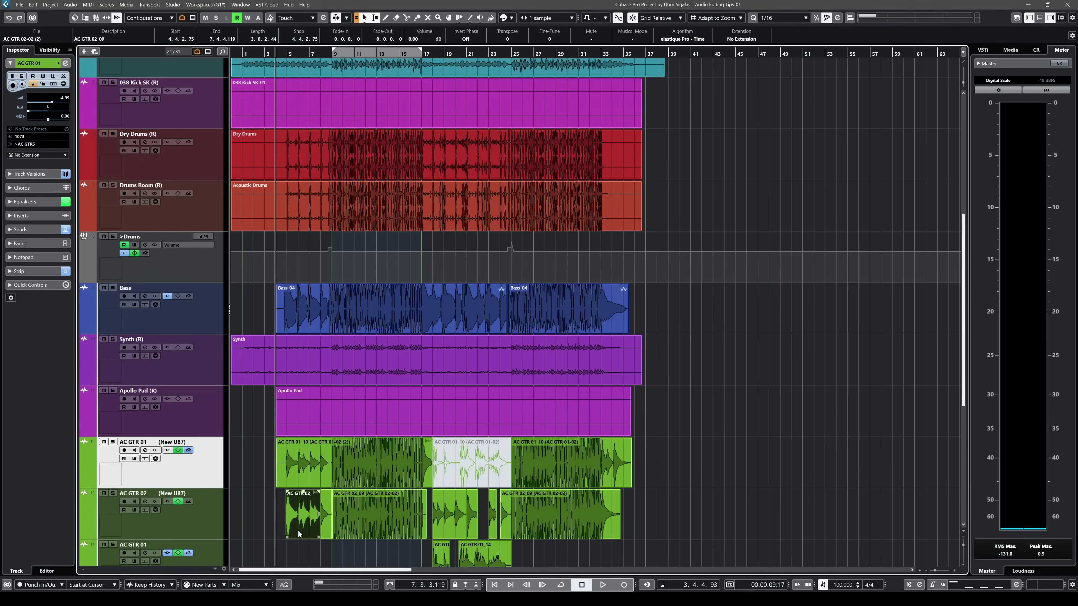
key(ctrl+shift+a)
click(33, 5)
- Redo the last zoom, then zoom to fit the drum range selection extended to bar 18
mouse_move(47, 282)
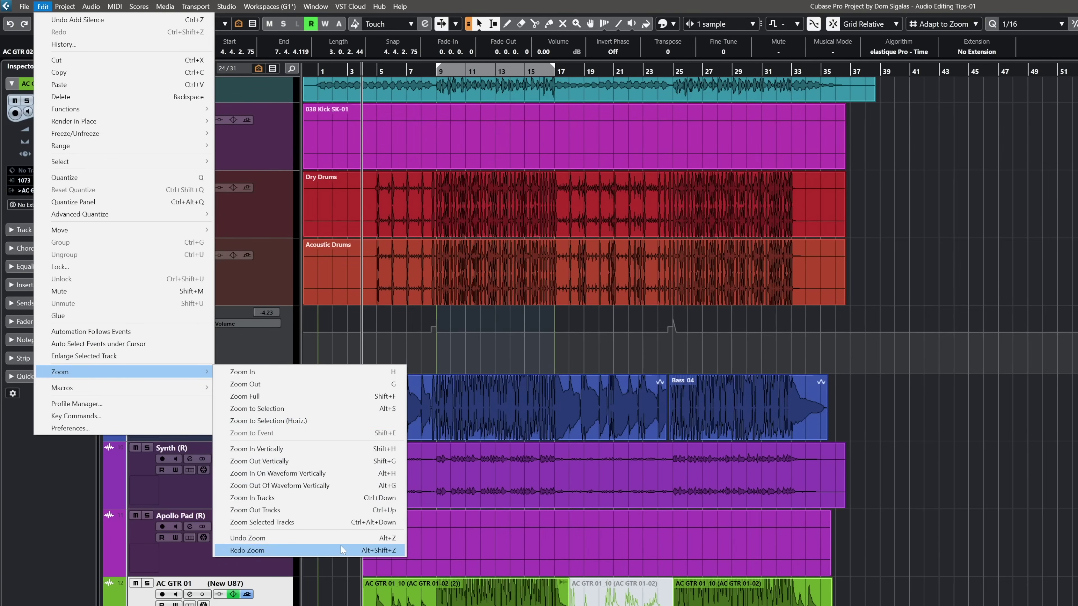
click(340, 546)
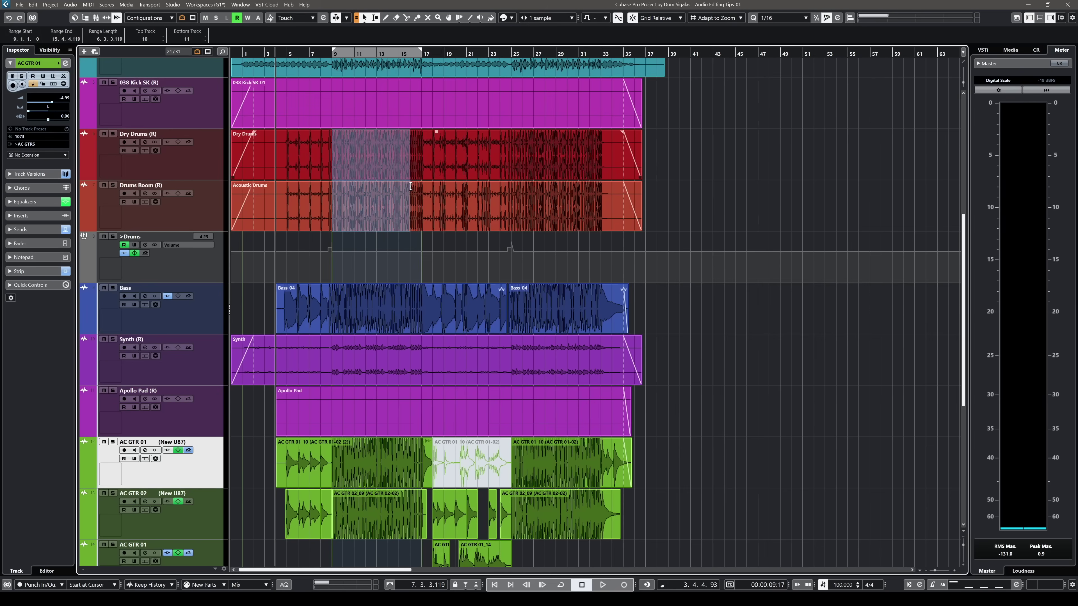
drag(411, 186, 438, 210)
key(alt+s)
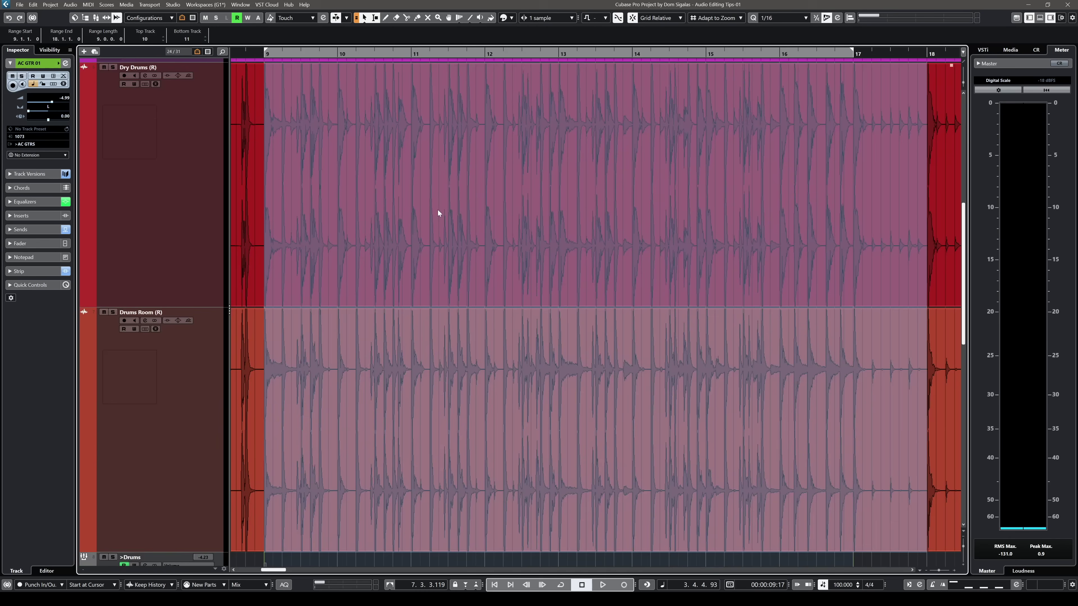
- Undo the zoom back to the previous view, then use Shift+F to zoom to the full project
click(513, 297)
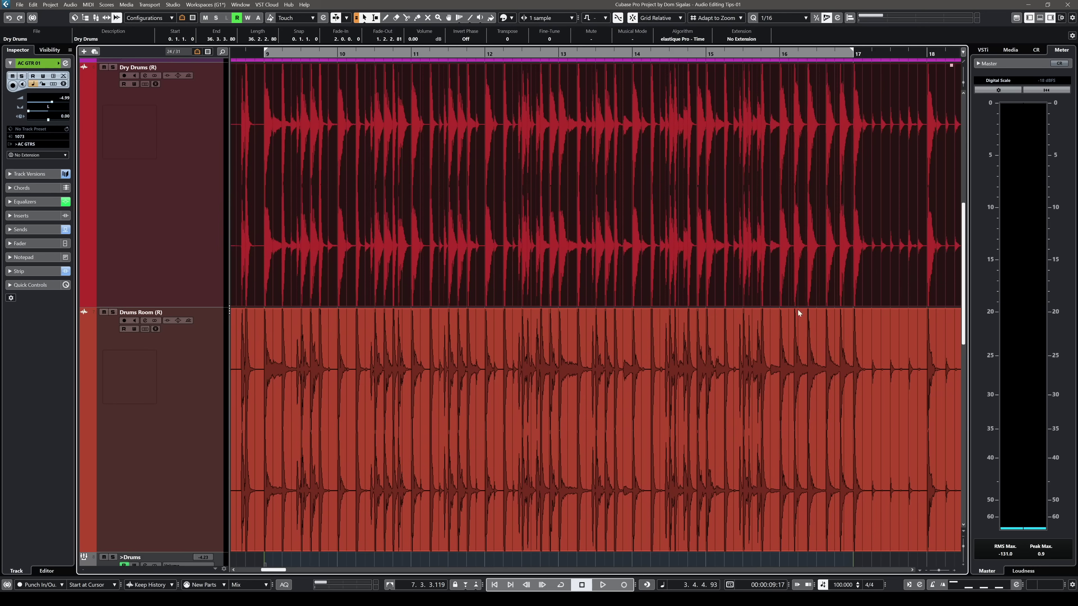
key(alt+n)
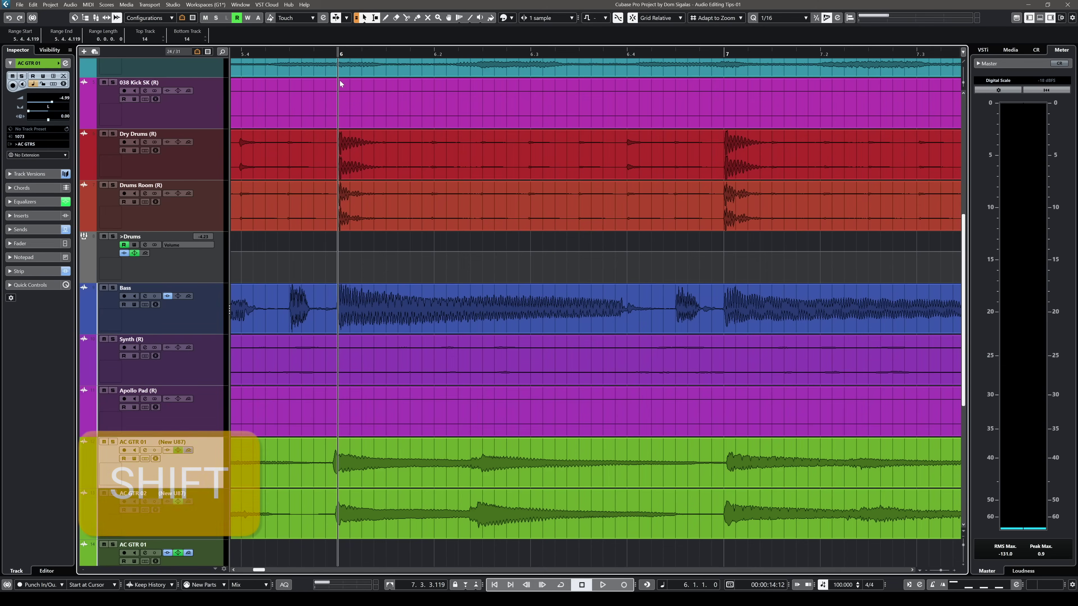
key(shift+f)
click(34, 4)
mouse_move(46, 282)
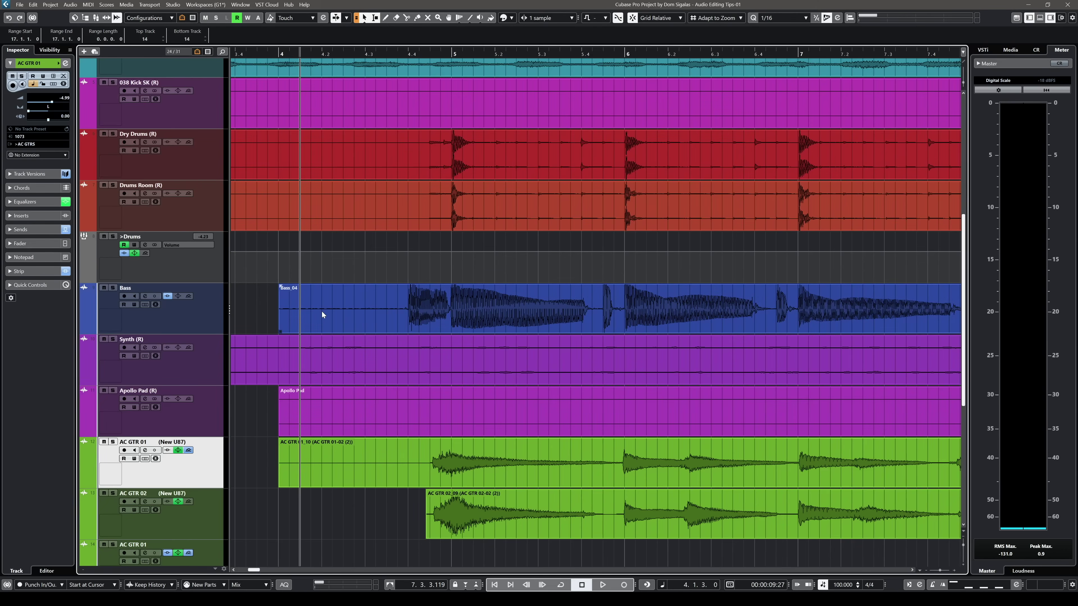
- Zoom in on Bass_04 and cut its head so it starts at 4.3.4.0
drag(414, 52, 401, 56)
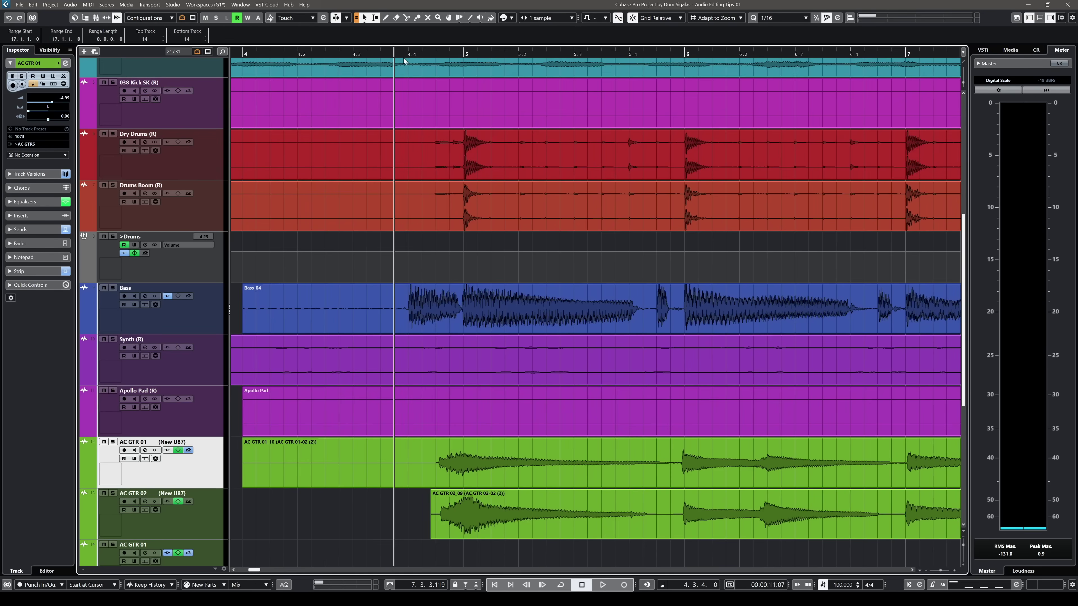
click(396, 323)
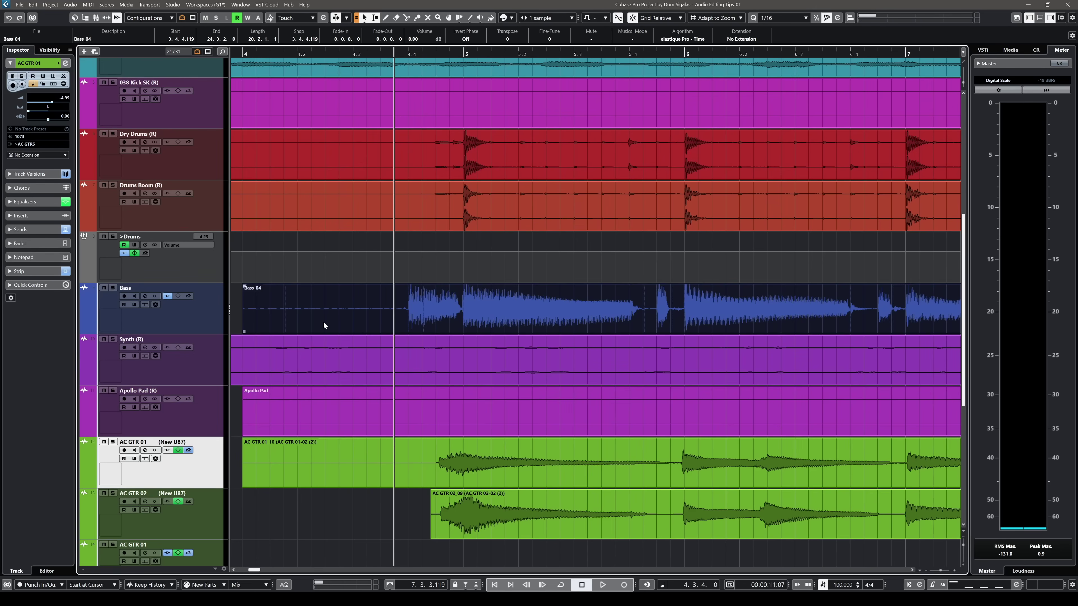
key(alt)
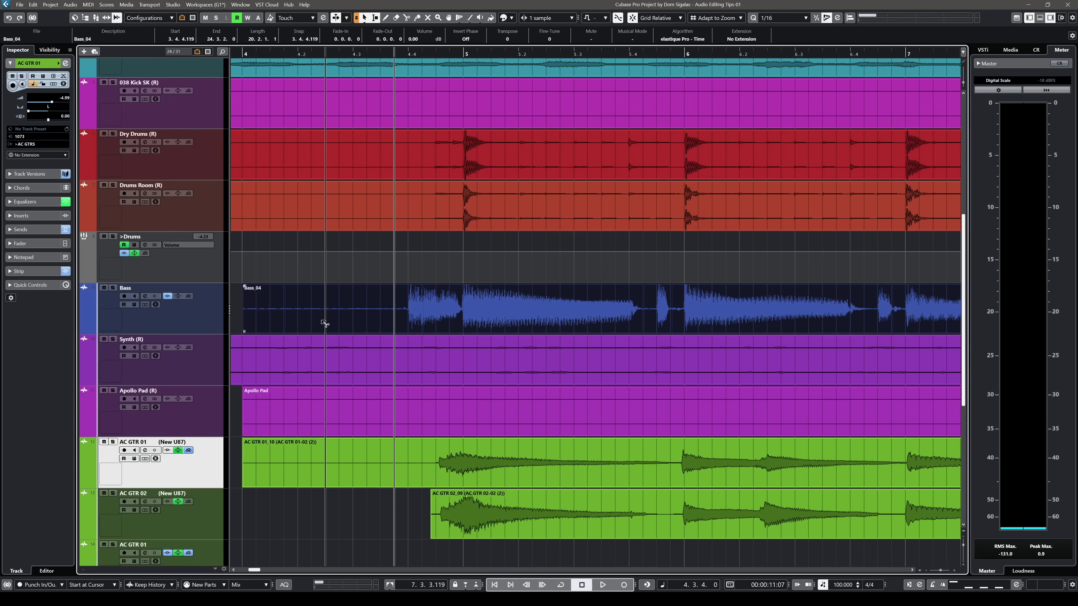
key(alt+shift+x)
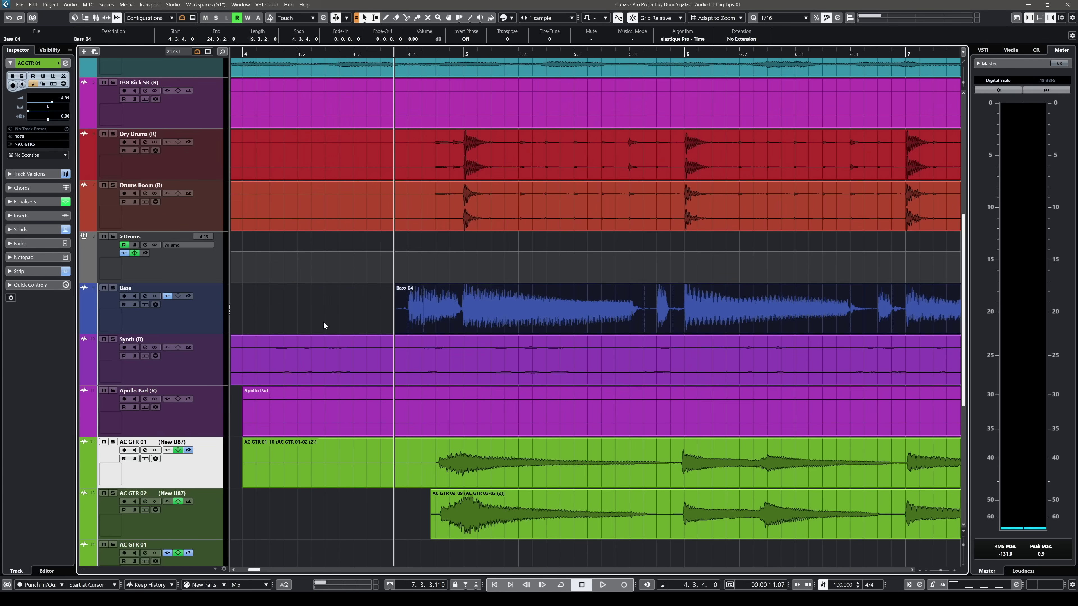
- Add a fade-out to Bass_04 and cut its tail at 35.1.3.30, then look up Cut Head's shortcut
key(End)
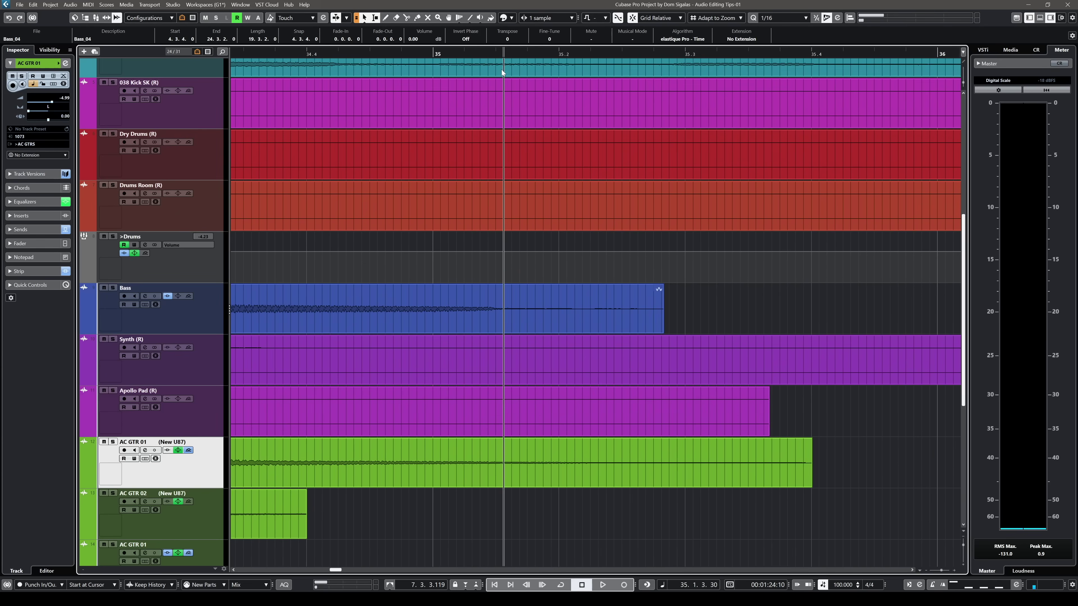
drag(433, 336, 490, 329)
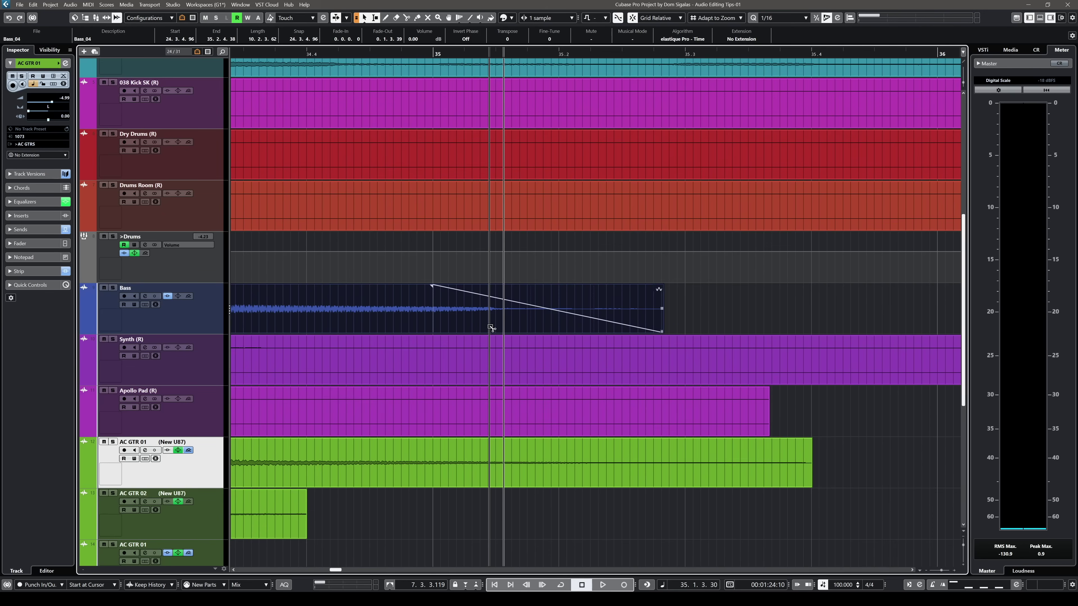
click(491, 328)
key(alt+bracketright)
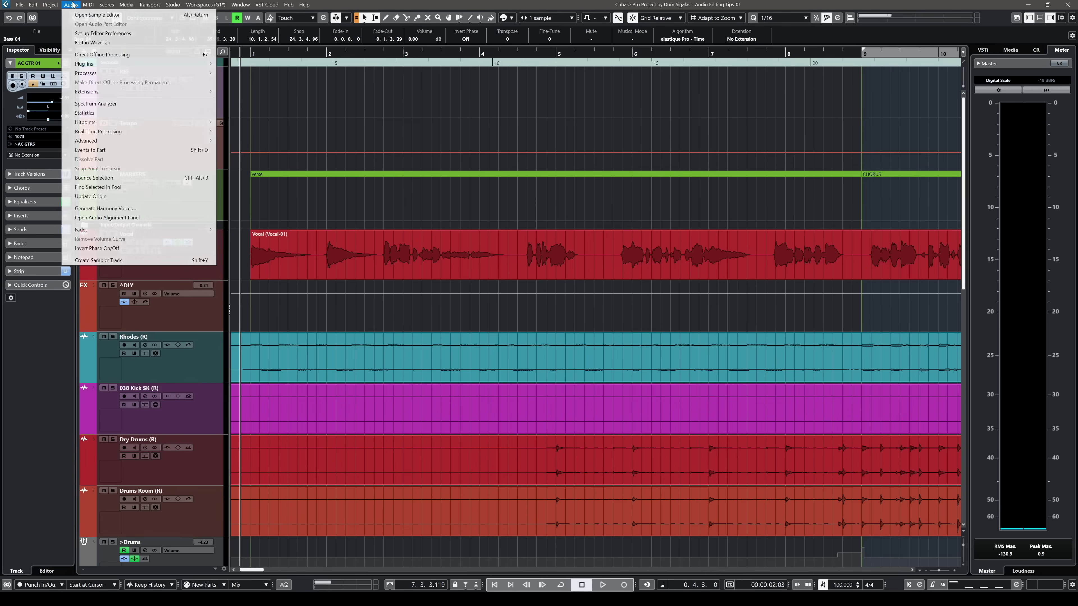
- Open Direct Offline Processing for the selected Bass_04 event
click(88, 56)
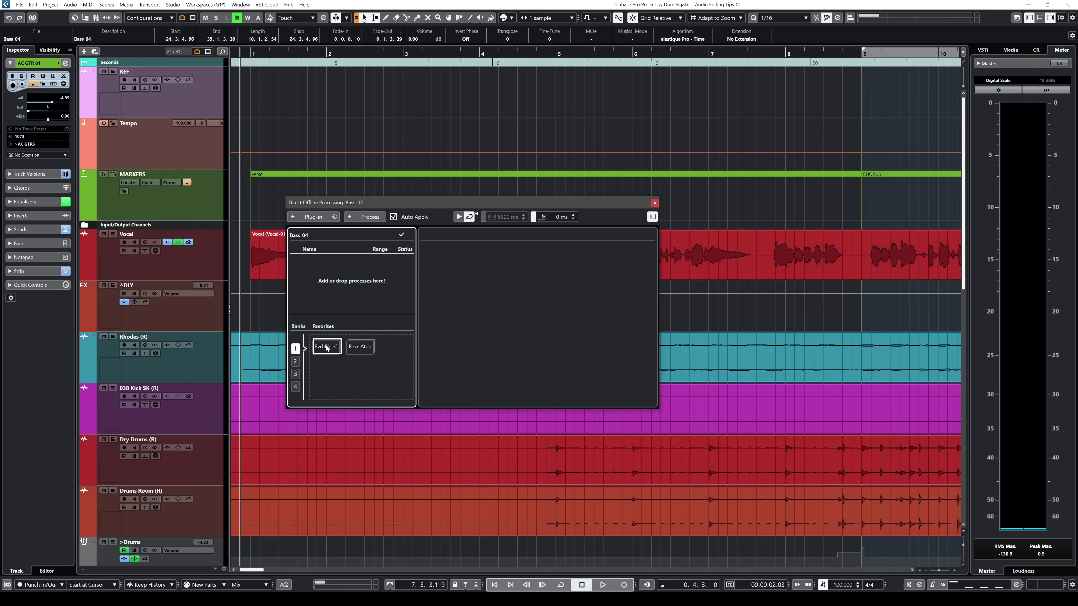
- Add StudioChorus and then REVelation to Bass_04's offline processing chain
click(293, 216)
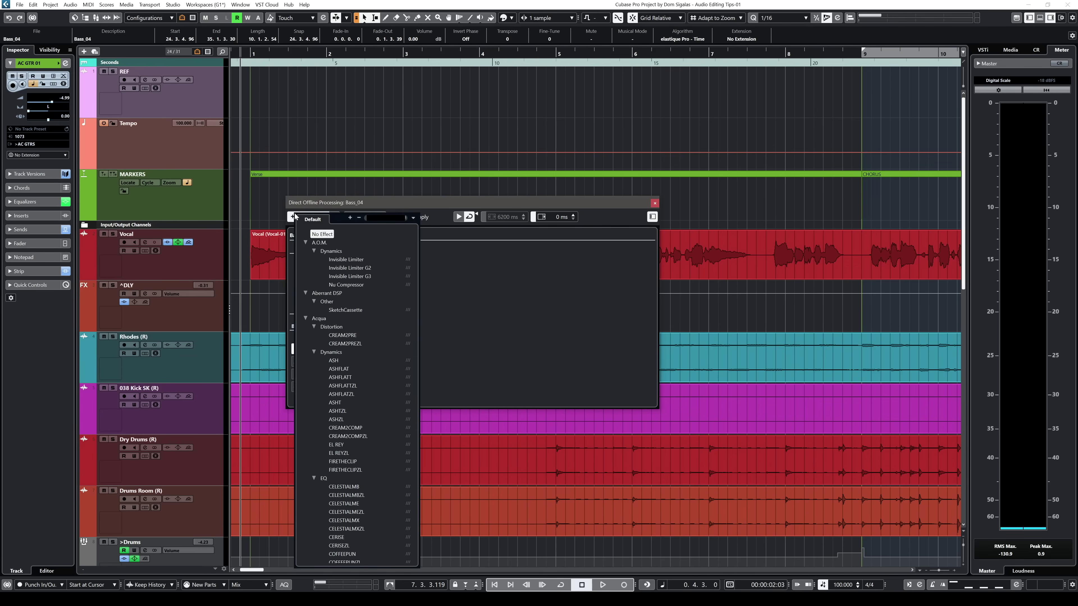
text(chorus)
click(344, 319)
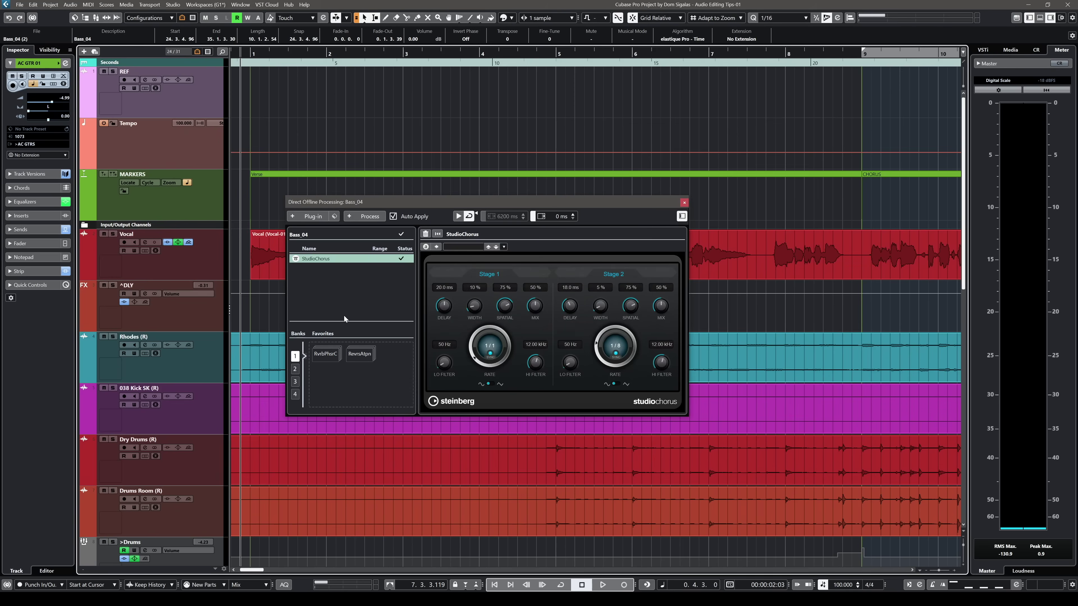
click(295, 216)
text(revela)
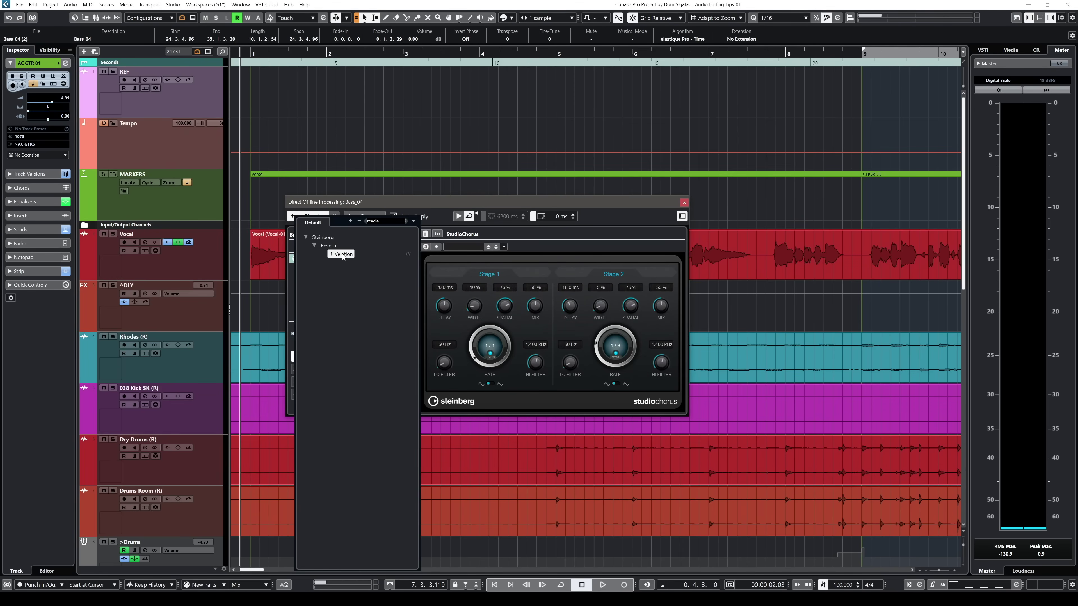
click(339, 254)
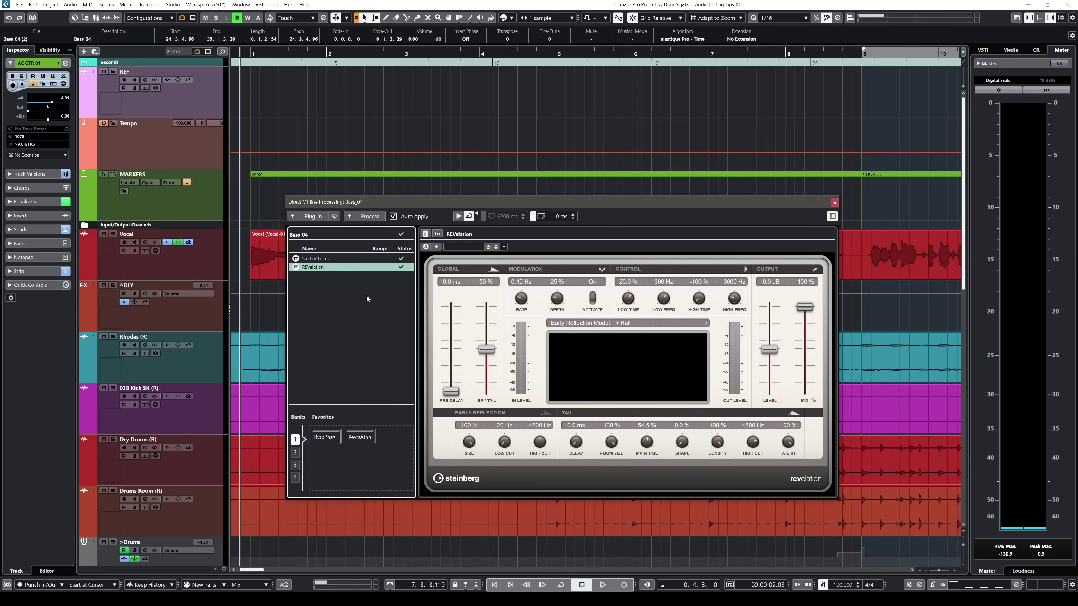
- Save both processes as a new 'ChorsRvrb' favourite and target the Rhodes event
shift+click(340, 260)
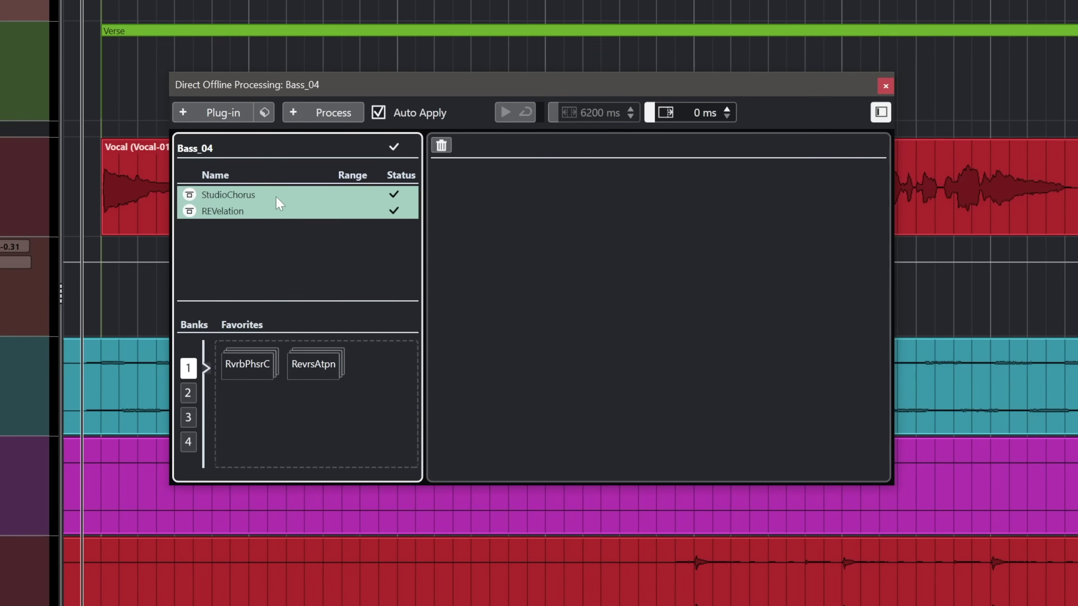
drag(269, 193, 358, 375)
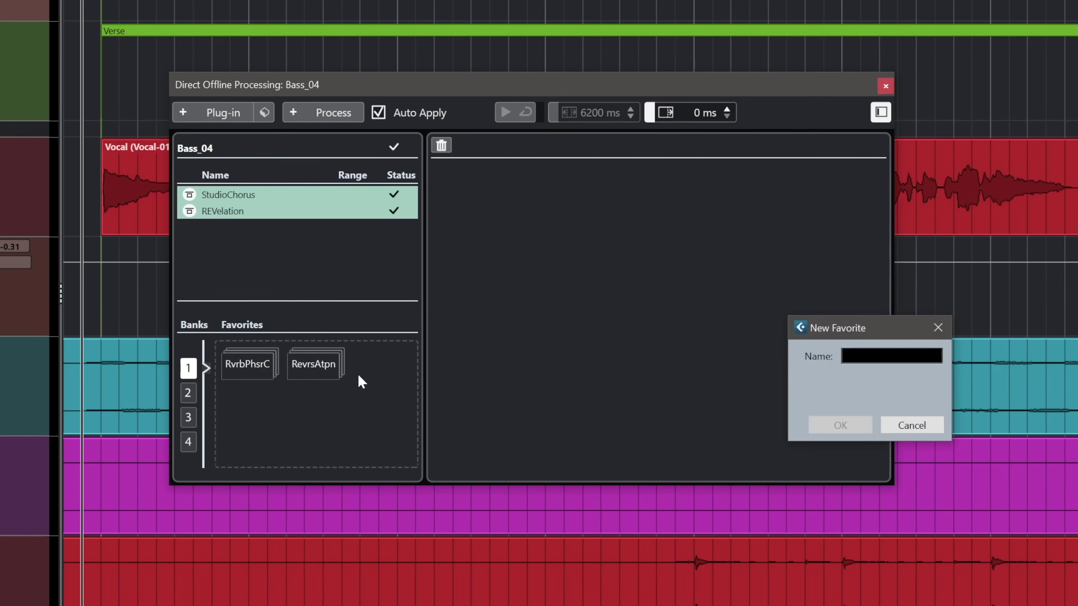
text(Chorus Reverb)
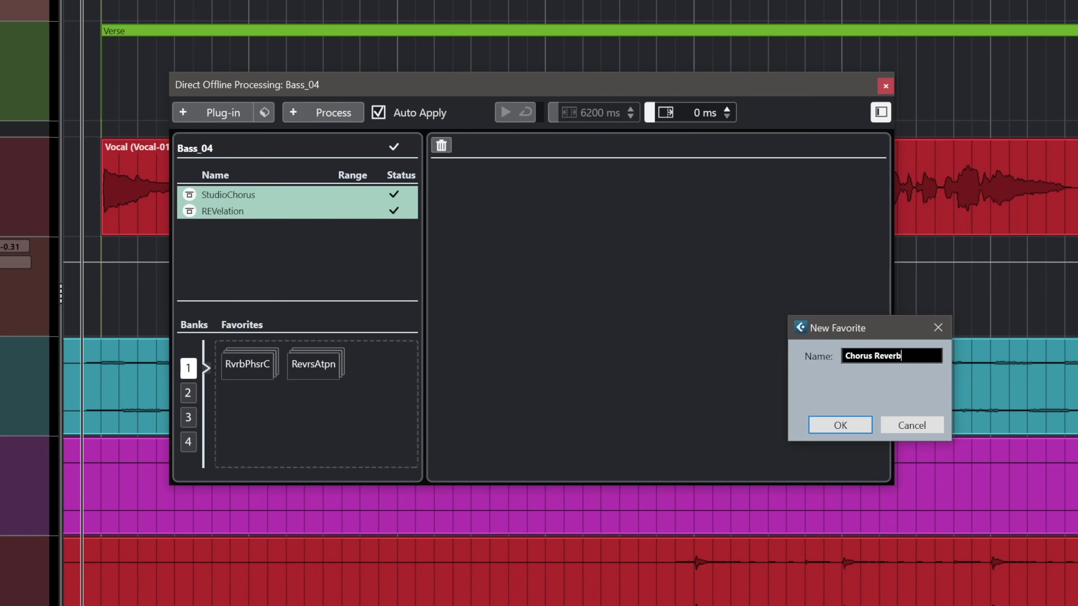
key(Return)
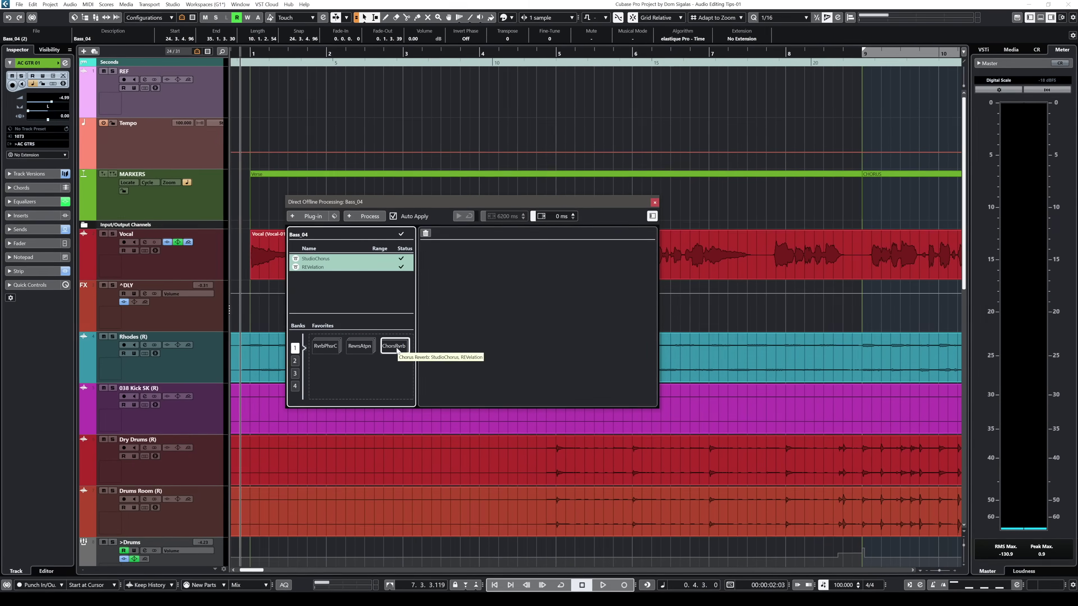
click(249, 347)
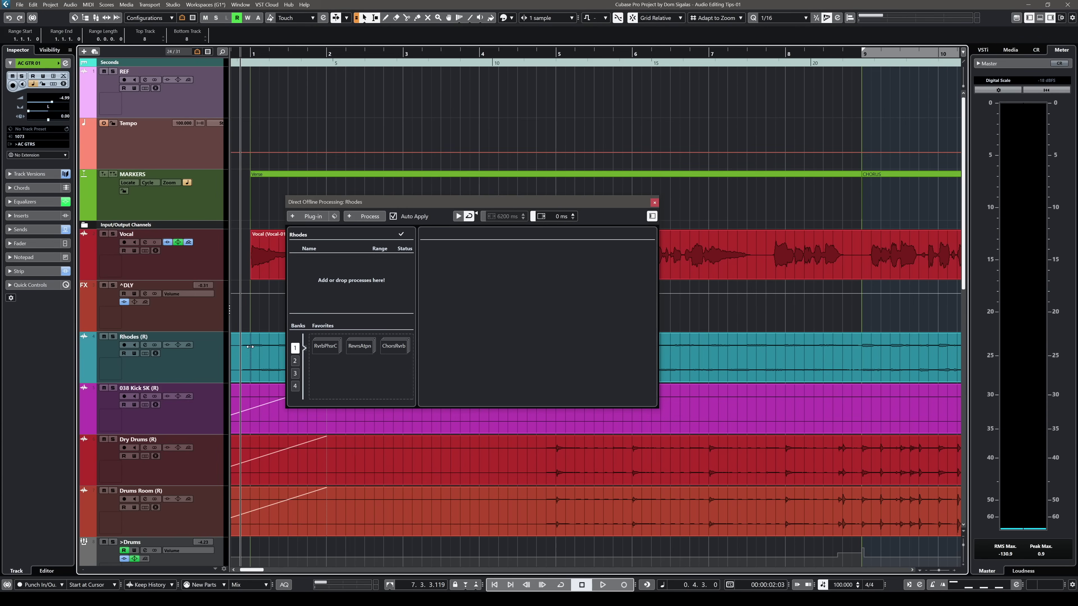
- Audition the Rhodes event and apply the RvrbPhsrC favourite (Reverse, REVelation, Phaser) to it
click(368, 273)
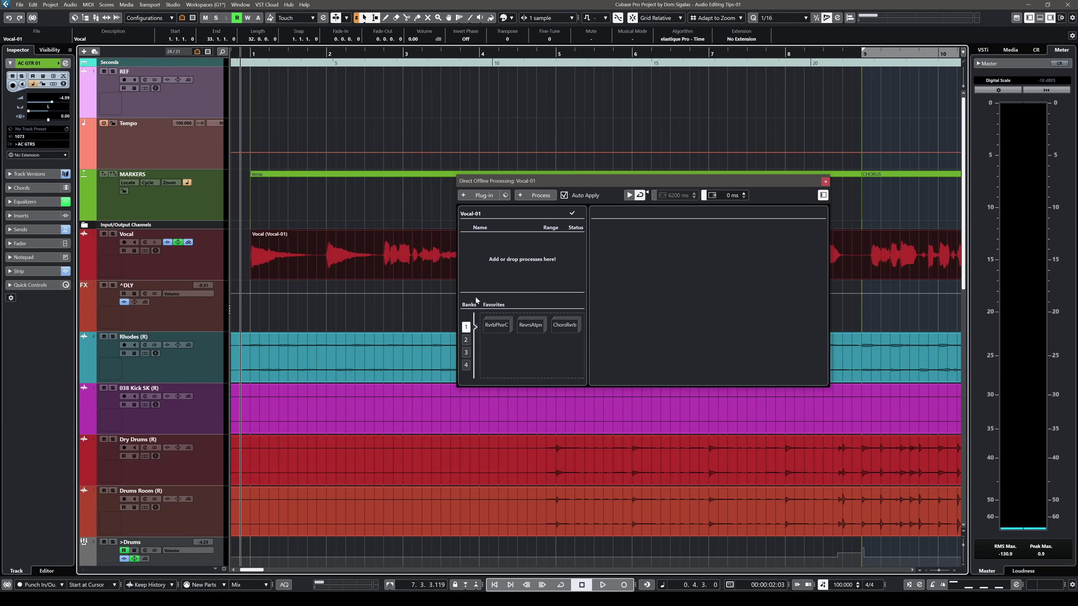
click(573, 331)
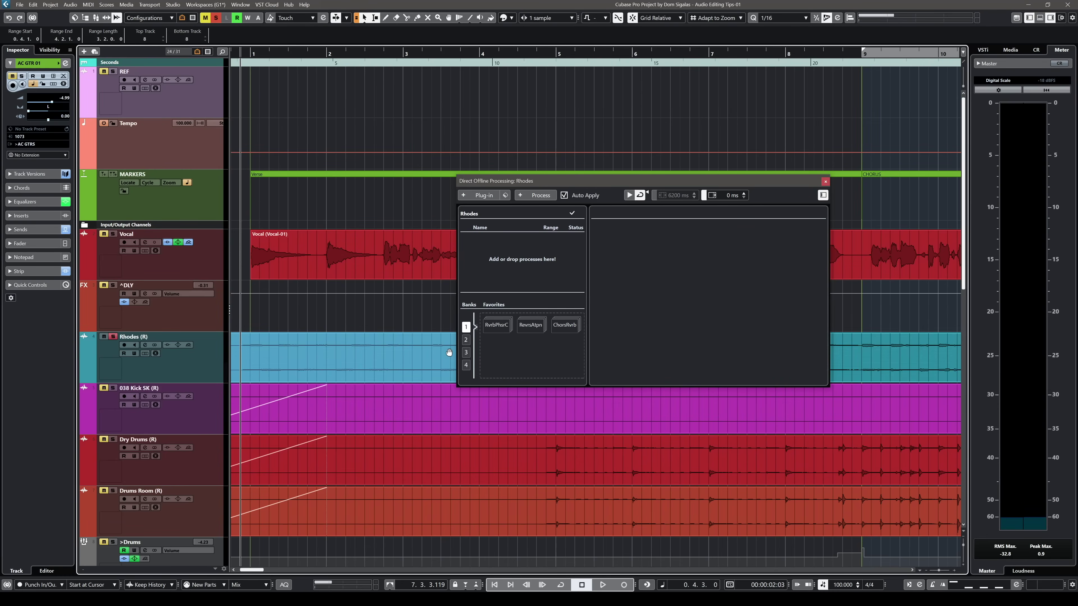
key(space)
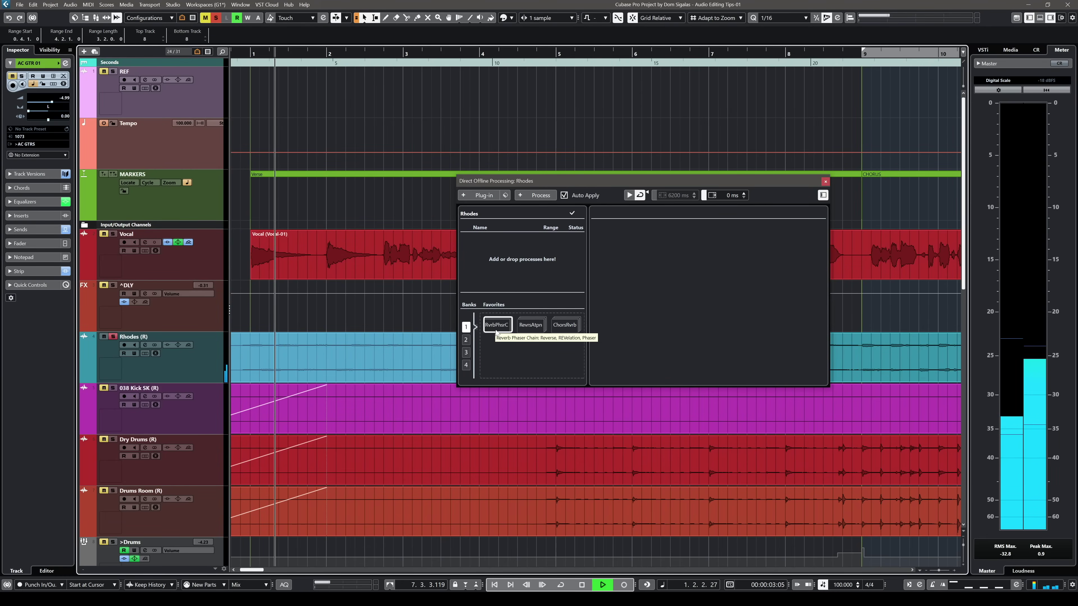
key(space)
click(494, 326)
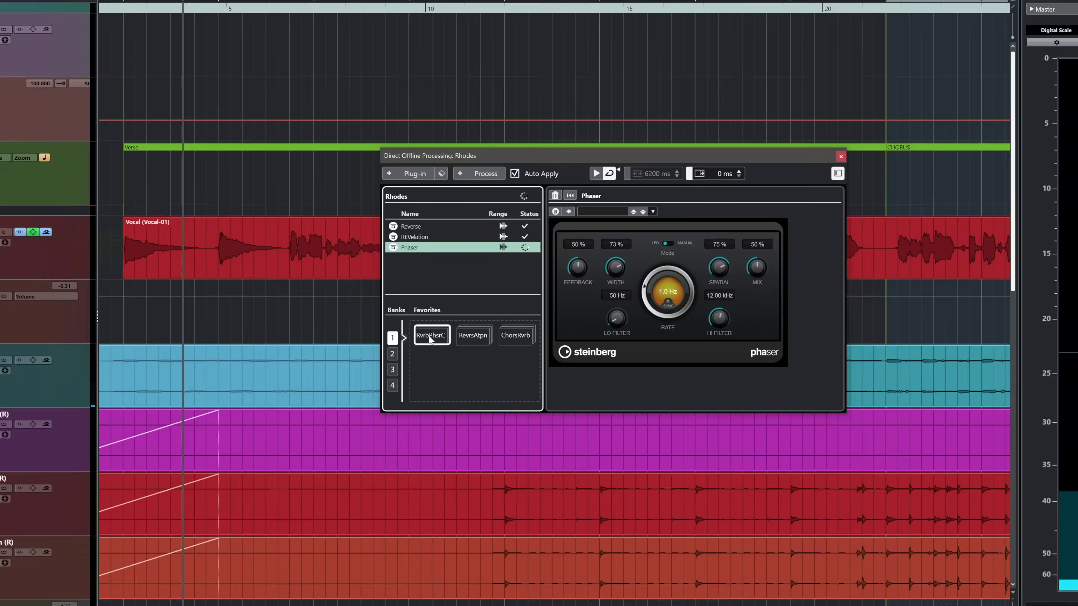